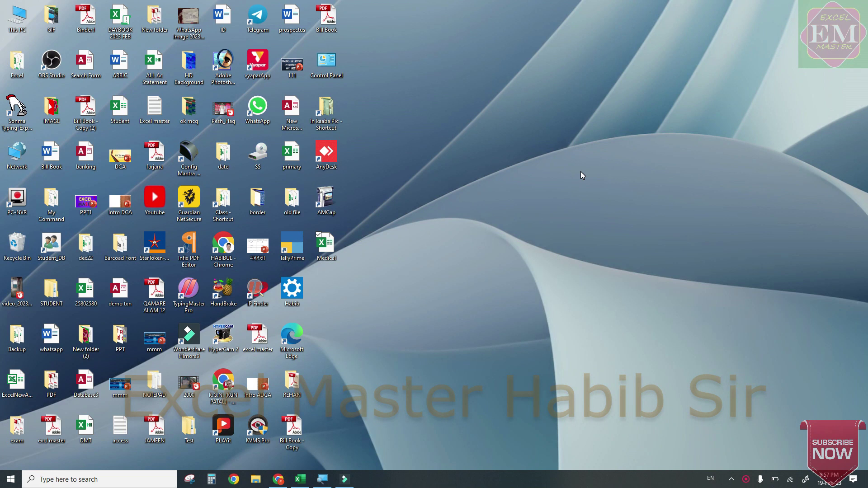
Step: Switch to the Medical workbook in Excel and look over its Medicine Name and Expiry Date columns
left_click(307, 484)
left_click(121, 256)
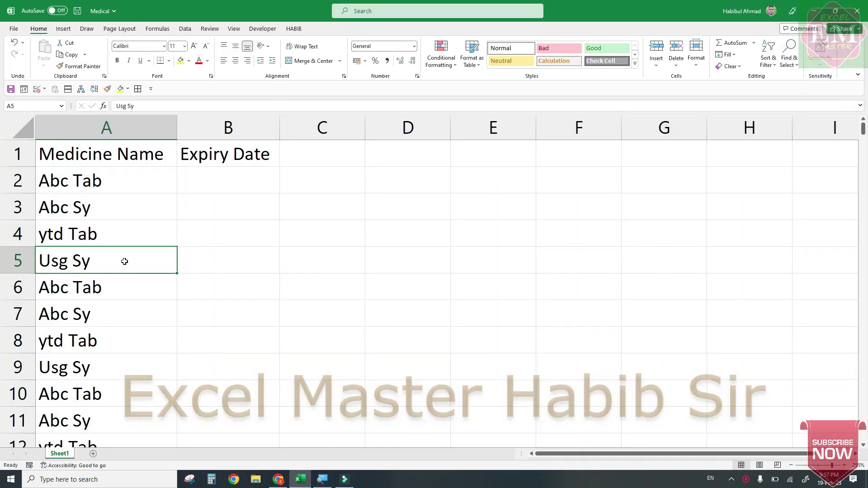
left_click(140, 171)
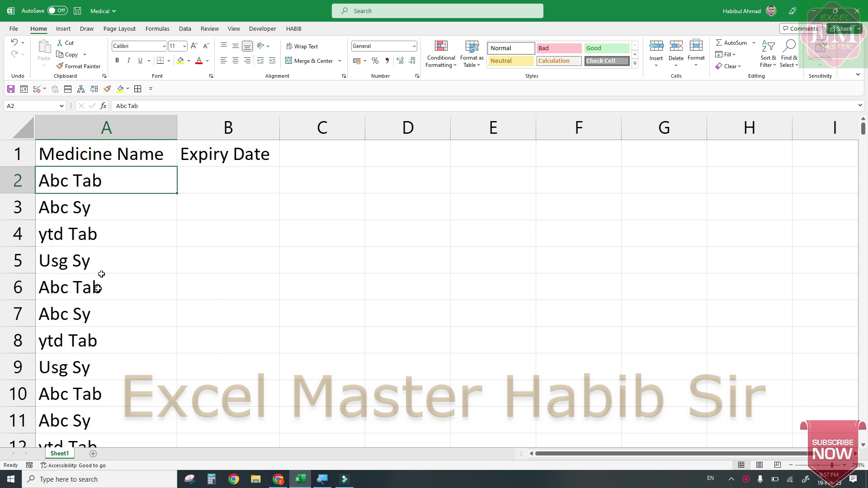
left_click(111, 153)
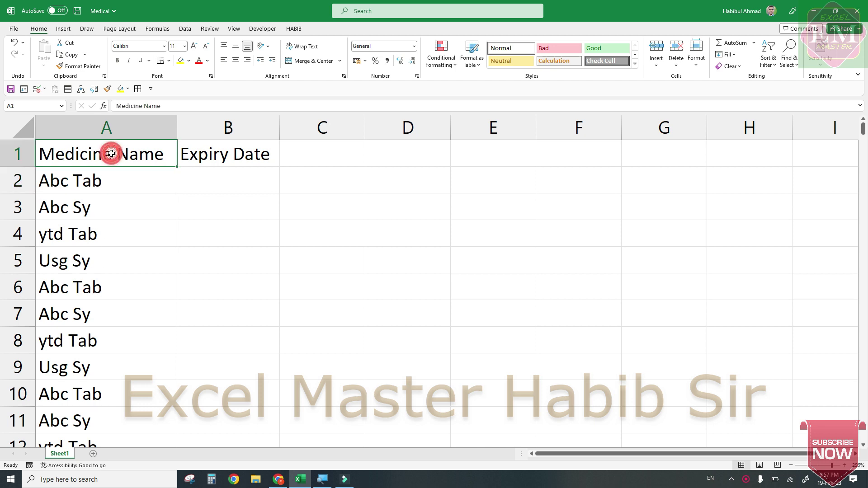
left_click(116, 179)
left_click(234, 156)
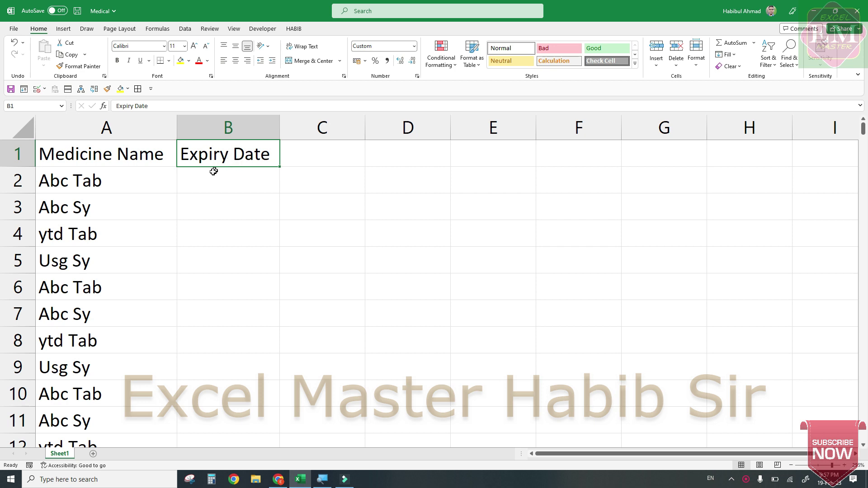
left_click(116, 181)
left_click(232, 182)
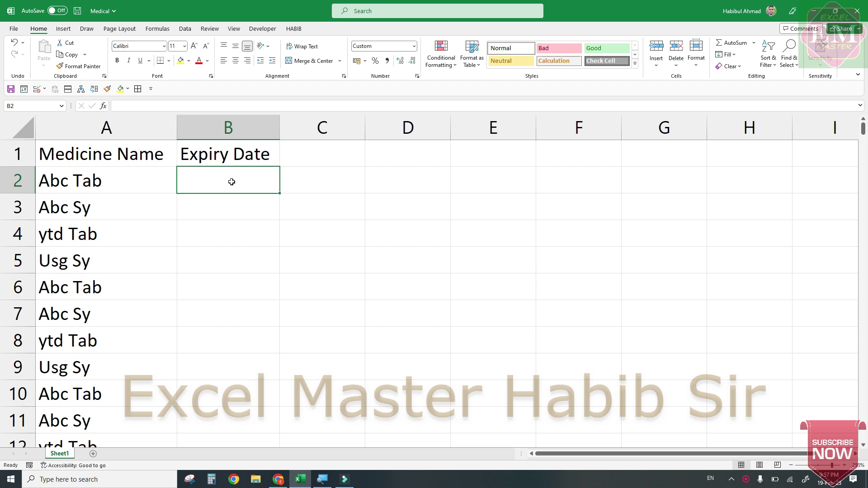
left_click(55, 177)
Step: Fill the header cells Medicine Name and Expiry Date (A1:B1) with yellow
left_click_drag(68, 156, 233, 163)
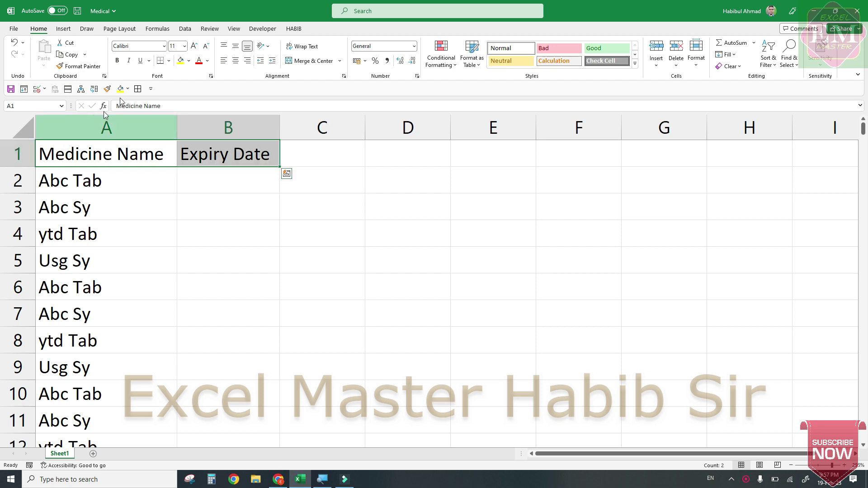
left_click(181, 62)
left_click(110, 180)
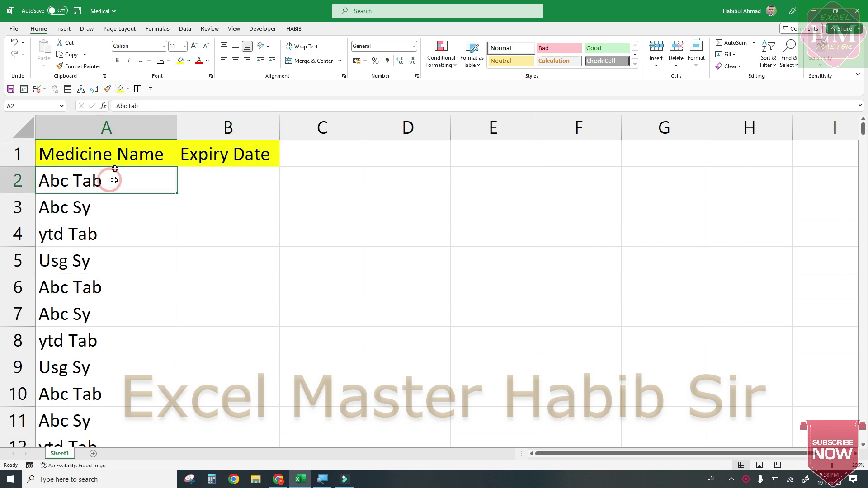
left_click(95, 182)
left_click_drag(96, 182, 93, 343)
left_click_drag(107, 184, 97, 443)
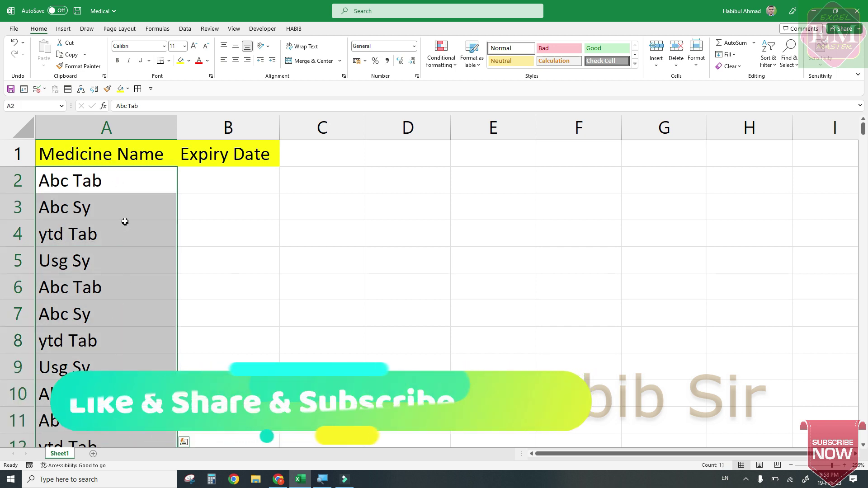
left_click(118, 185)
Step: Enter the expiry dates 5-2023, 1-2025, 4-23 and 3-2023 for the first four medicines in B2:B5
left_click(203, 180)
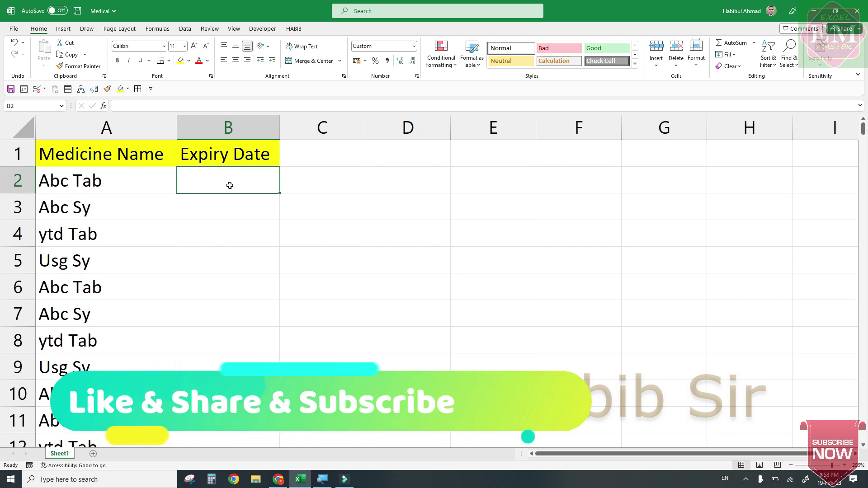
type("5-2023")
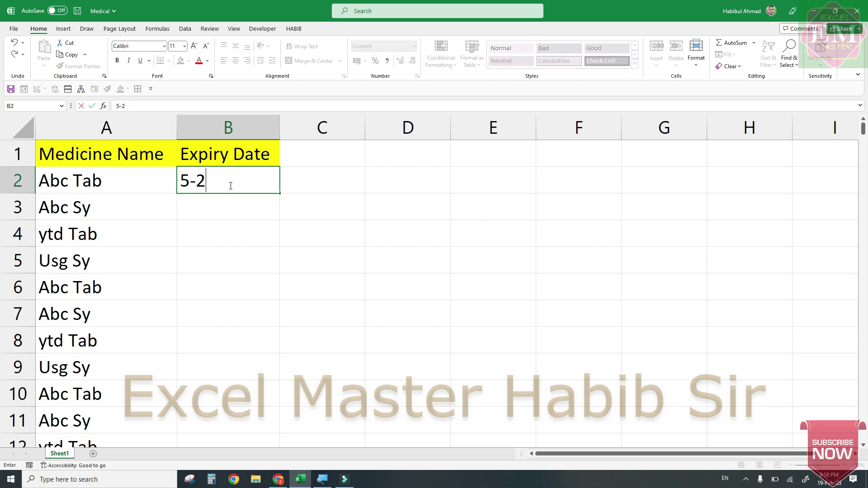
key("Return")
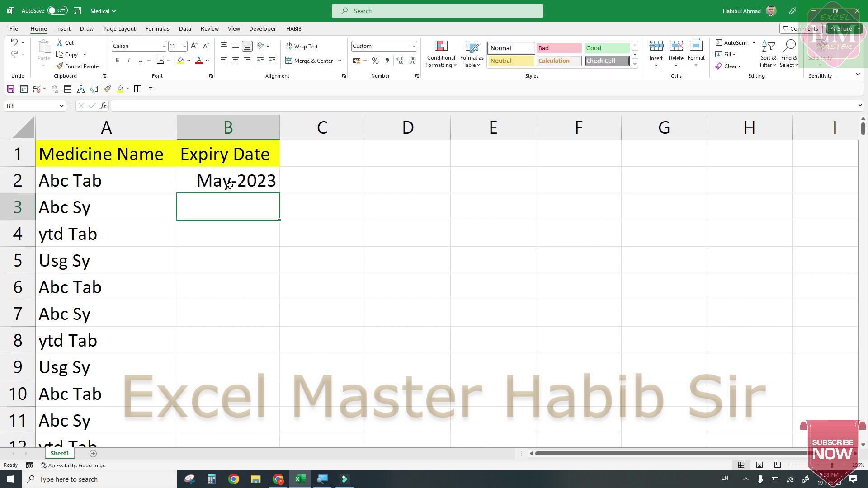
type("1-2025")
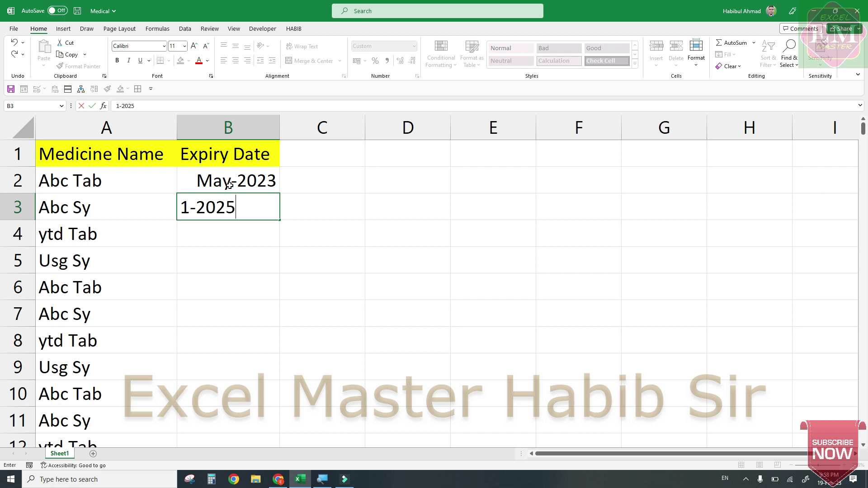
key("Return")
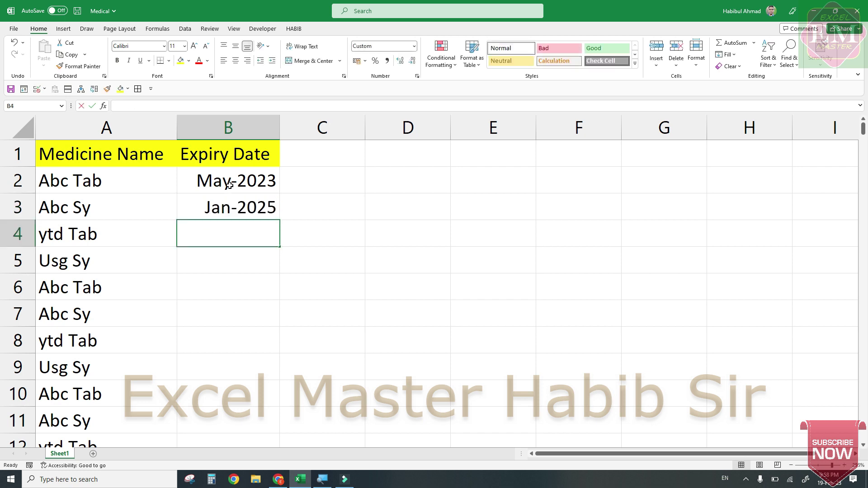
type("4-23")
key("Return")
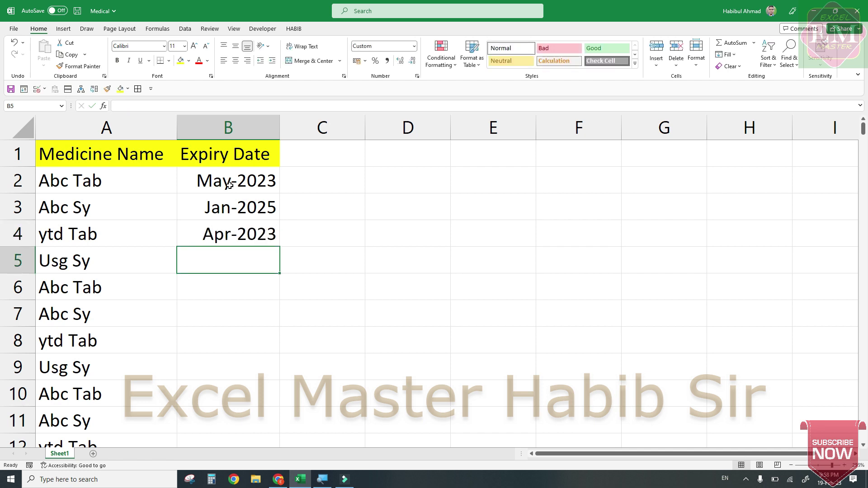
type("3-2023")
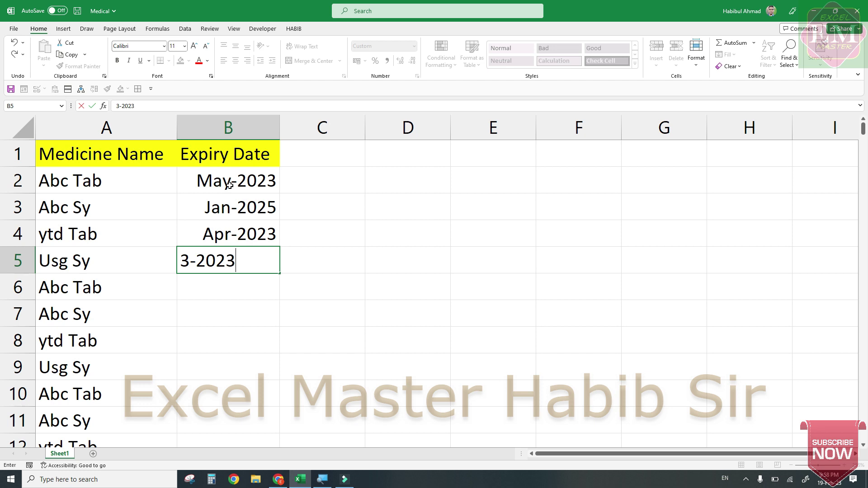
key("Return")
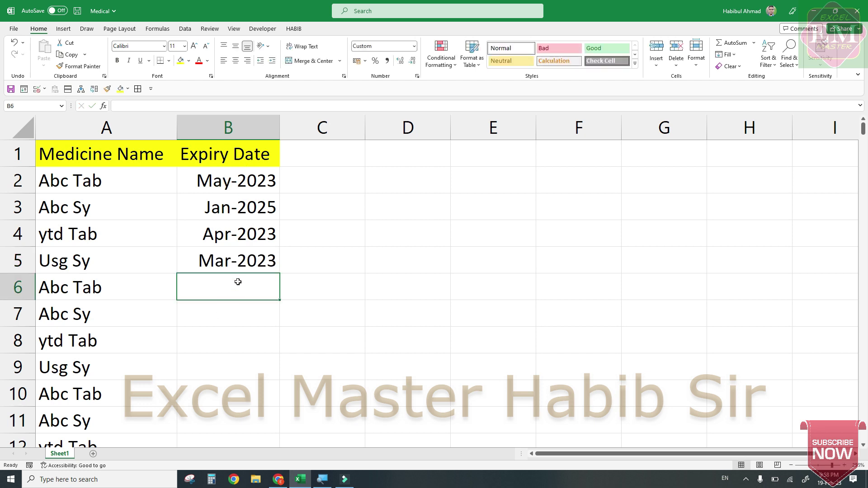
Step: Examine the medicine names and their month-year expiry dates in columns A and B
left_click(218, 260)
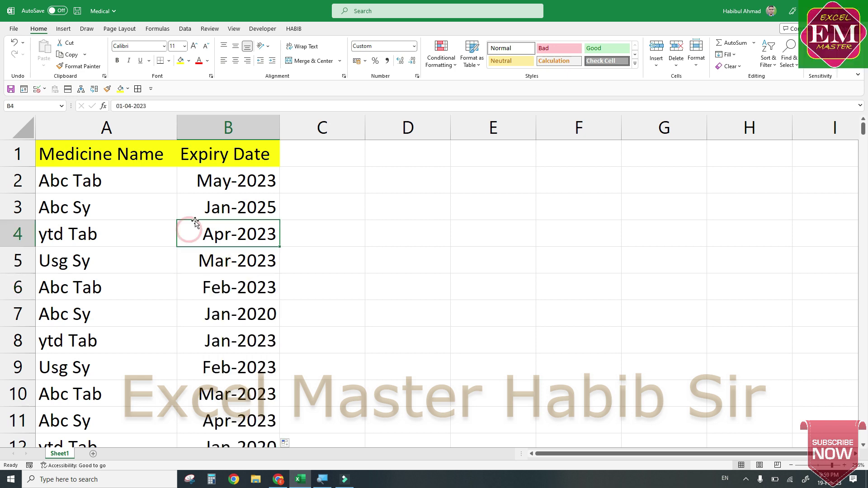
left_click(218, 173)
left_click_drag(218, 173, 217, 345)
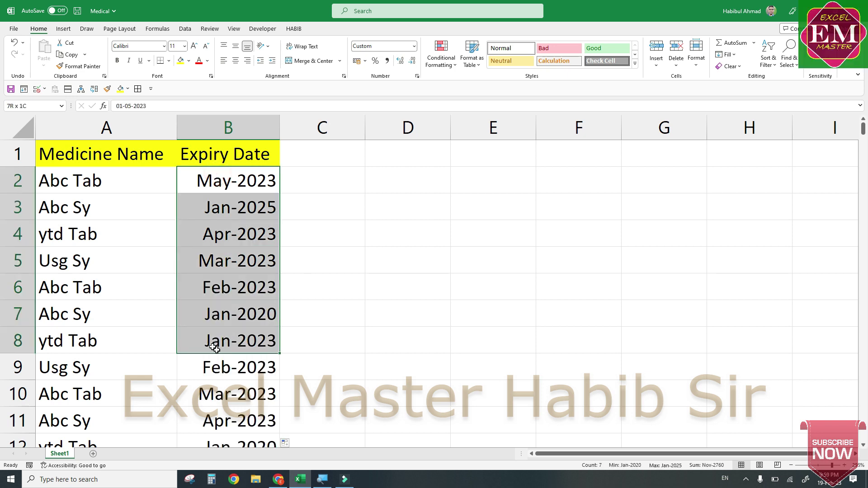
left_click_drag(77, 188, 114, 291)
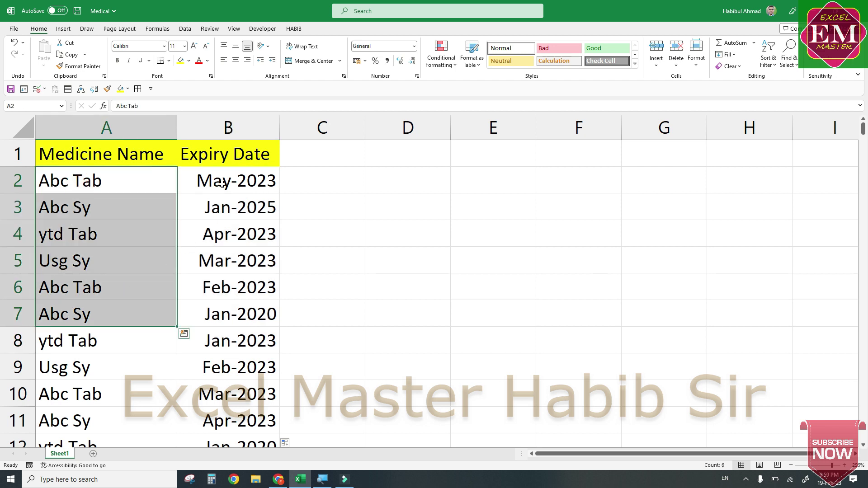
left_click_drag(221, 183, 226, 261)
left_click(398, 173)
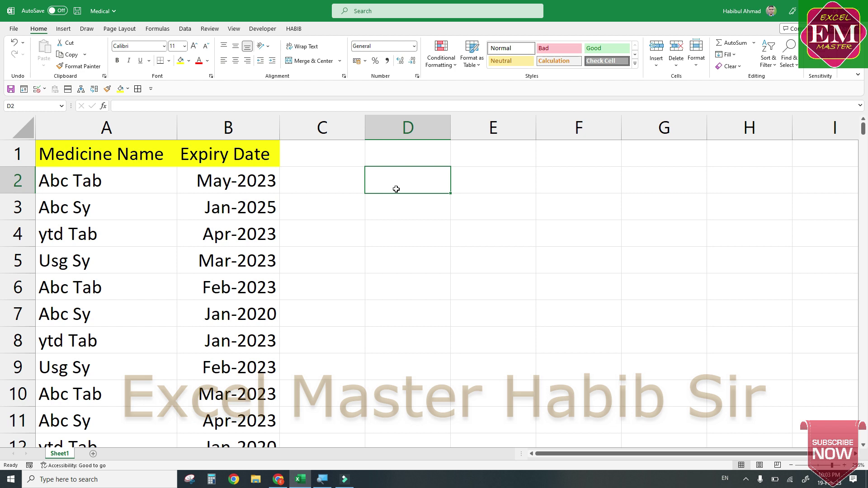
left_click(231, 190)
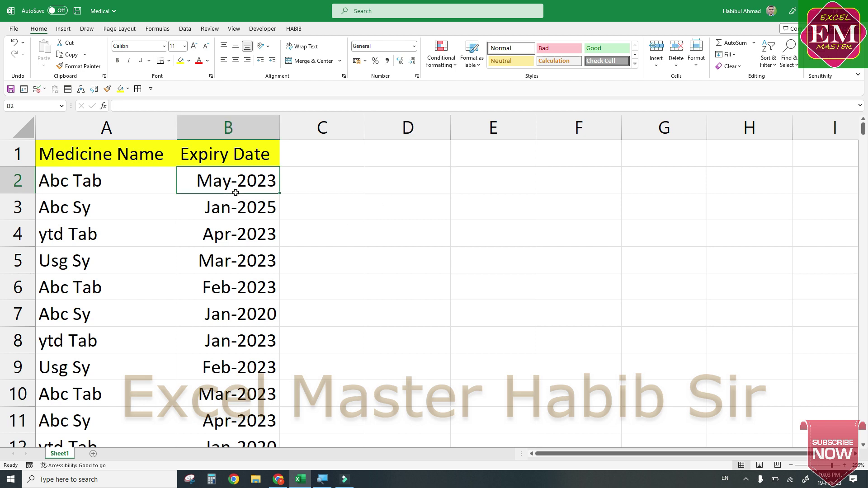
left_click(225, 235)
left_click(222, 180)
Step: Enter the sample dates 1-1-2023, 5-2023, 6-2023 and 8-2023 in cells D2:D5
left_click(407, 176)
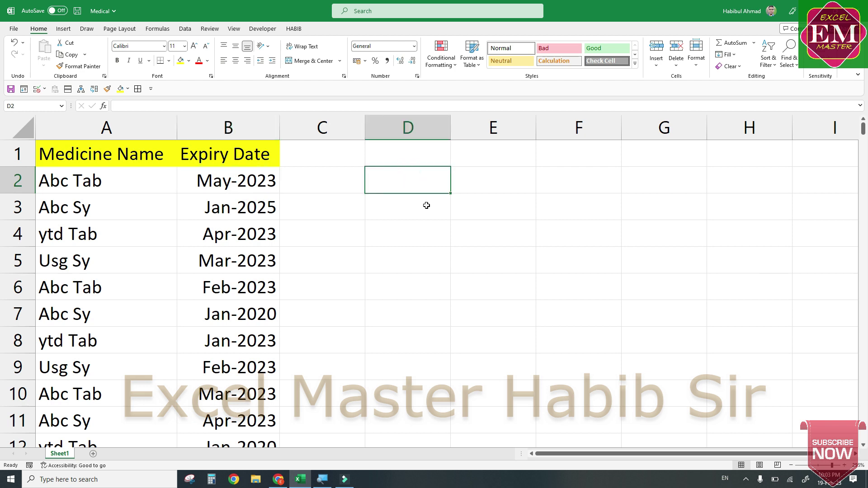
type("1-1-2023")
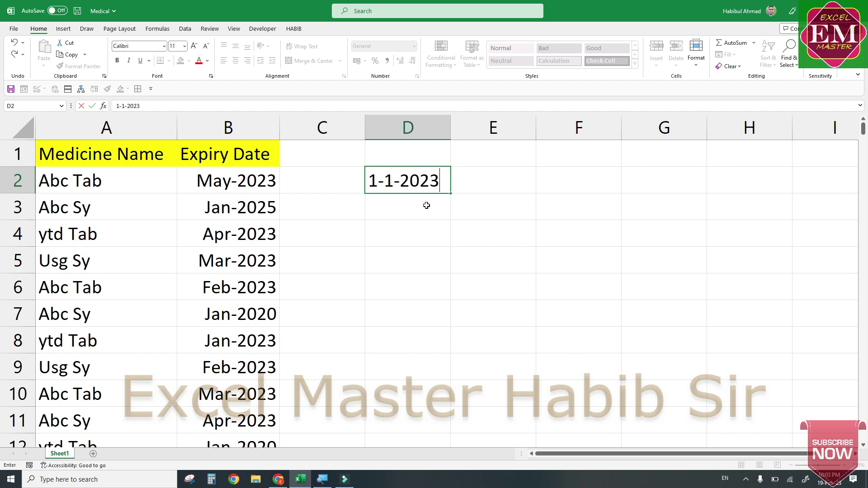
key("Return")
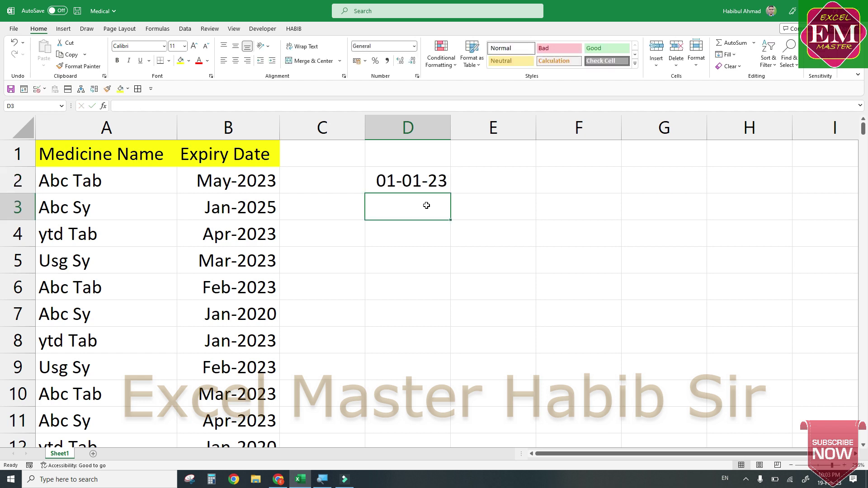
type("5-2023")
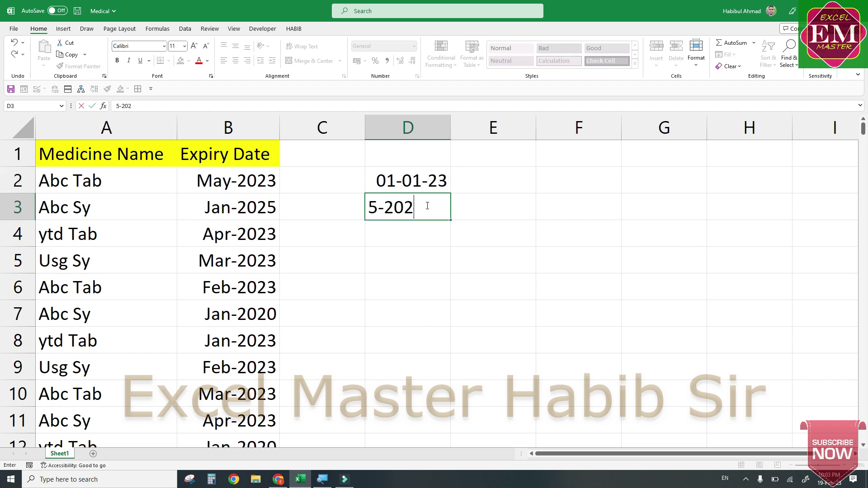
key("Return")
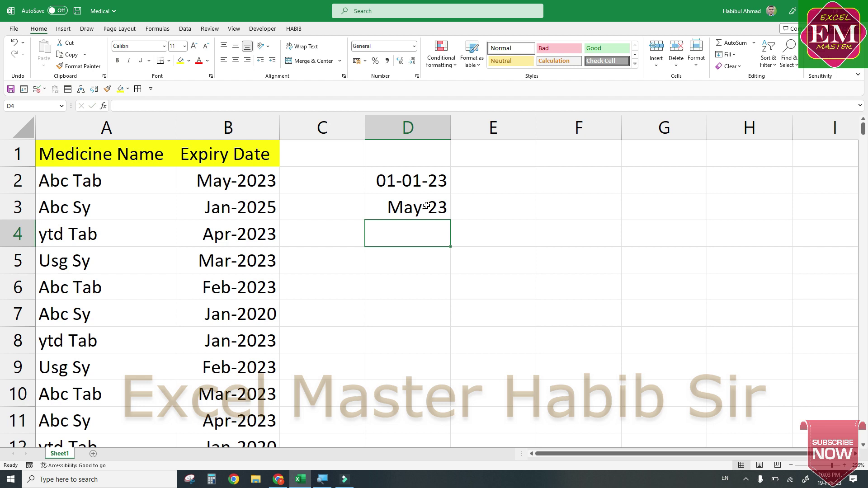
type("6-2023")
key("Return")
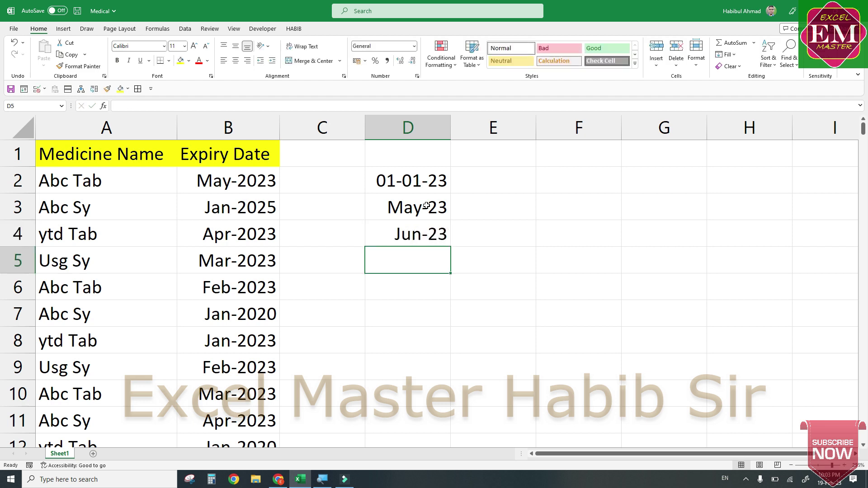
type("8-2023")
key("Return")
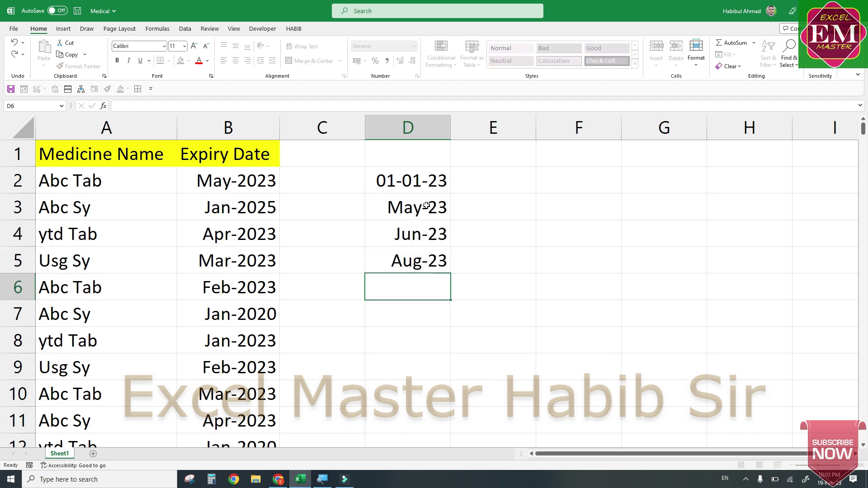
Step: Add the full sample dates 10-5-2023, 10-8-2025 and 25-8-2026 in cells D6:D8
type("10-5-2023")
key("Return")
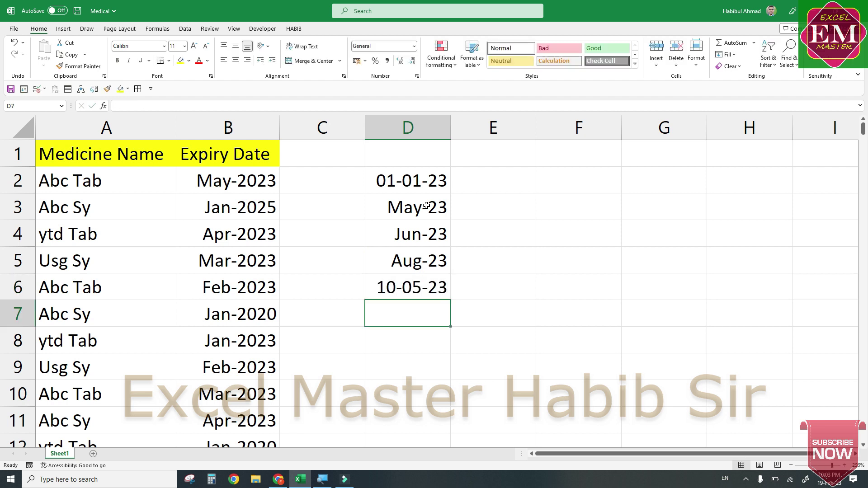
type("10-8-2025")
key("Return")
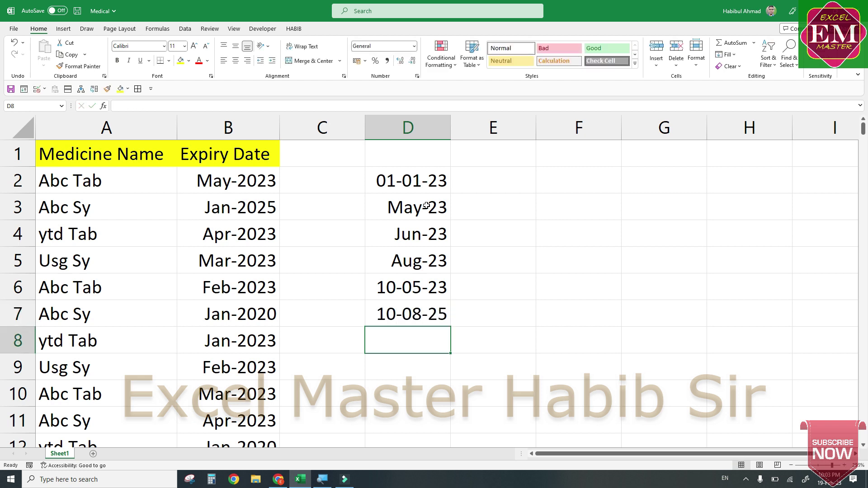
type("25-8-2026")
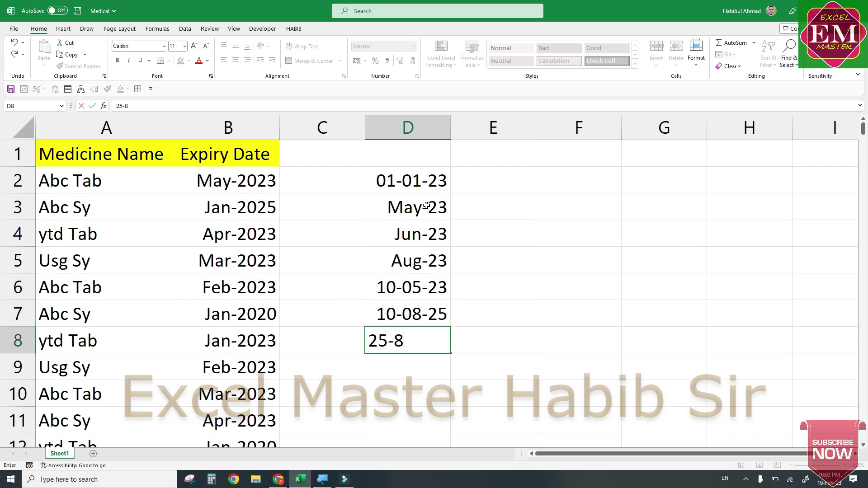
key("Return")
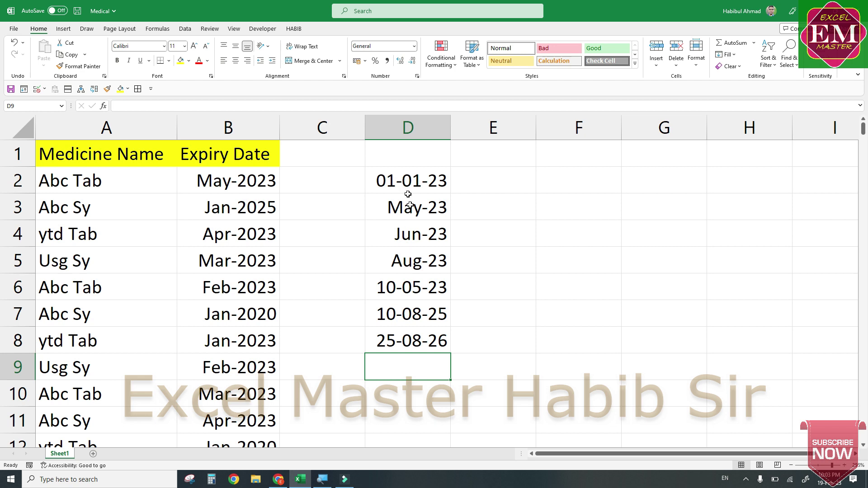
Step: Apply the custom number format mmm-yyyy to the sample dates in column D
left_click(219, 128)
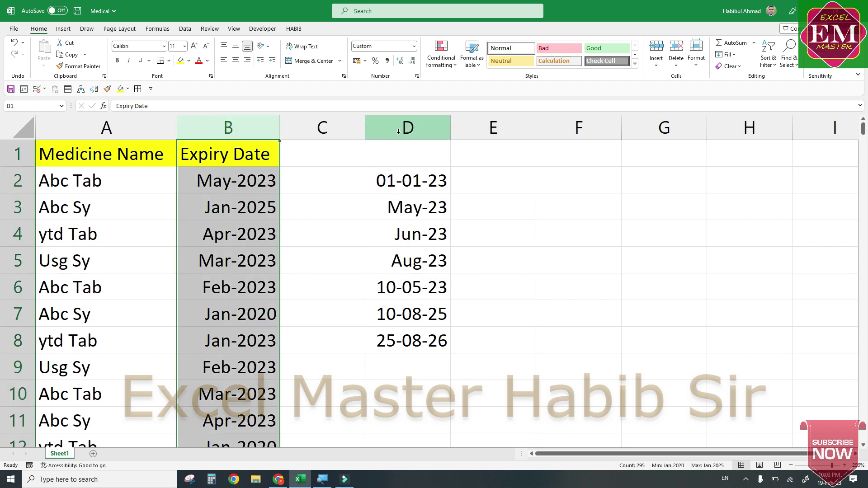
left_click(392, 182)
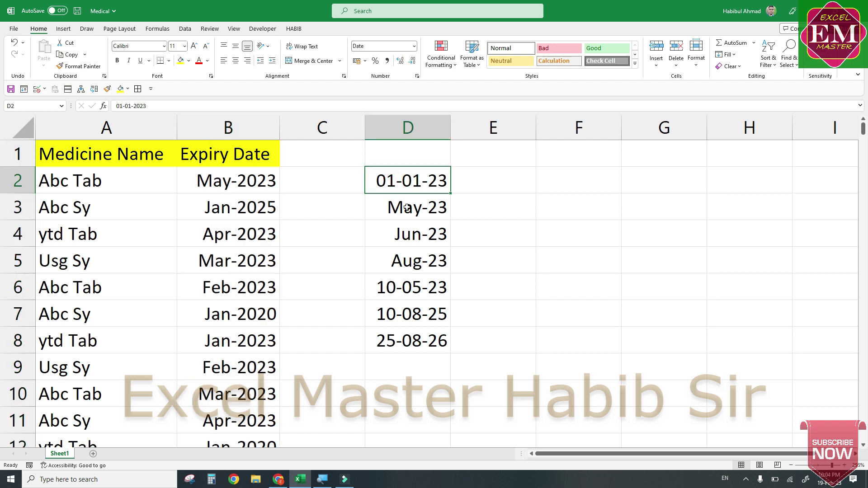
left_click(403, 128)
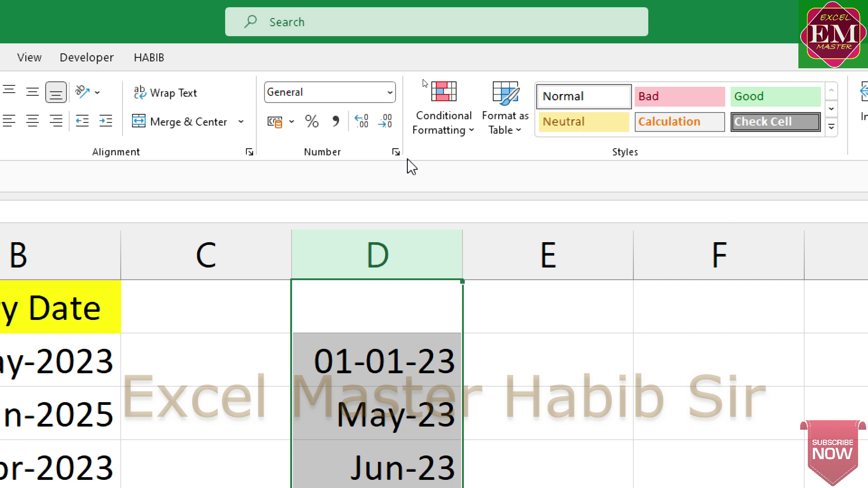
left_click(397, 153)
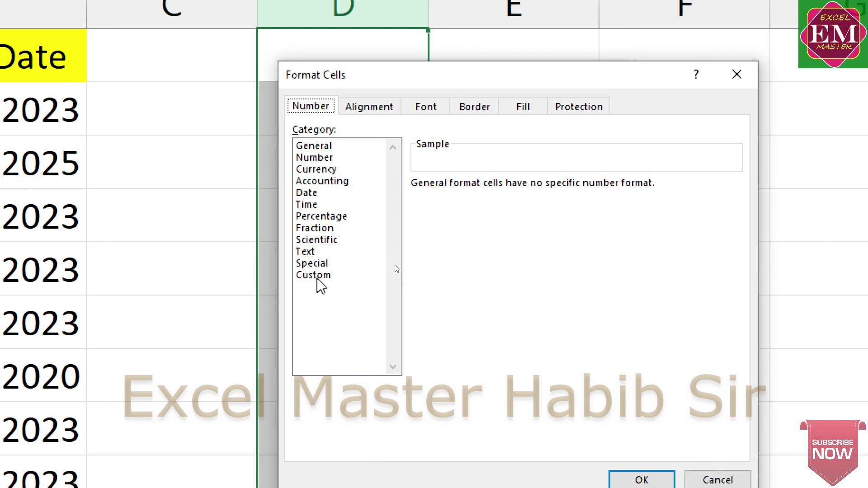
left_click(316, 275)
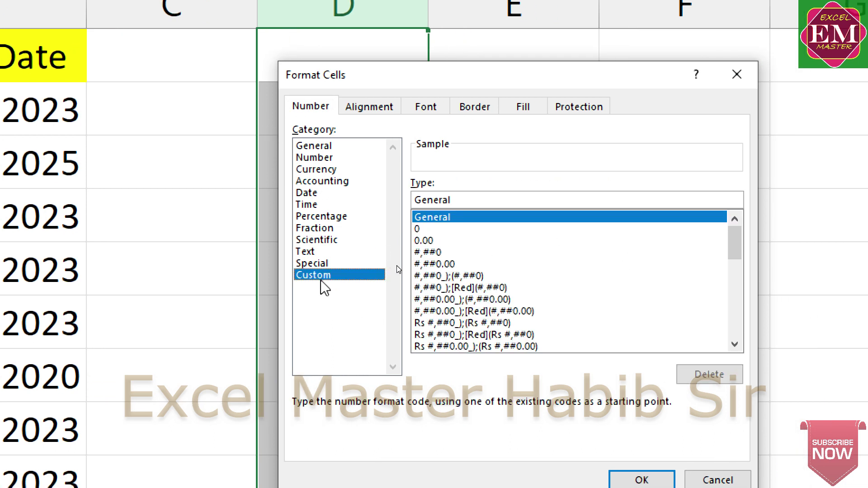
left_click(462, 199)
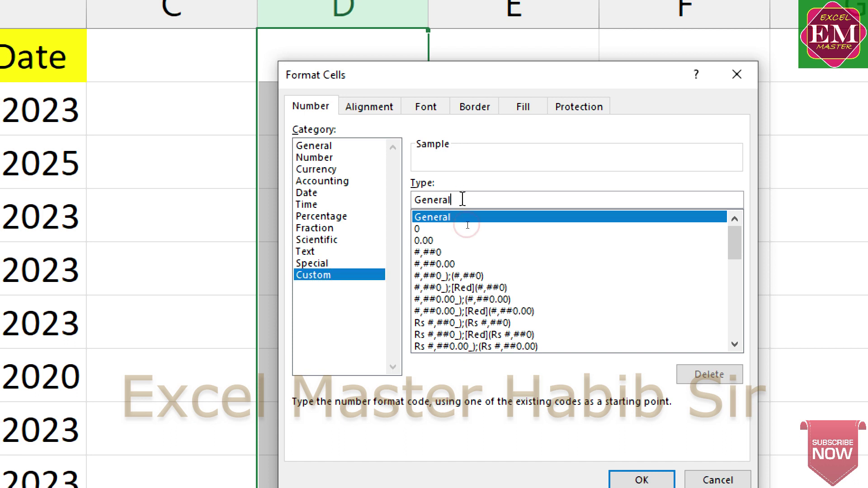
key("BackSpace")
key("BackSpace")
key("BackSpace")
key("BackSpace")
key("BackSpace")
key("BackSpace")
key("BackSpace")
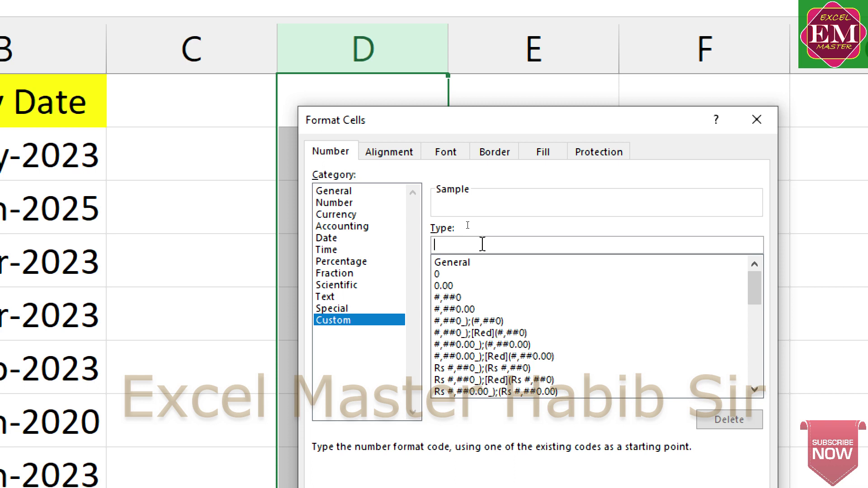
type("mmm-")
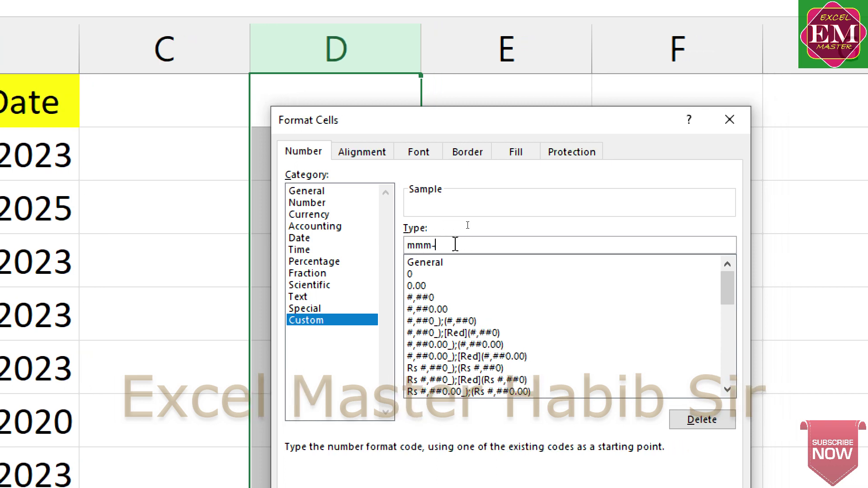
type("yyyy")
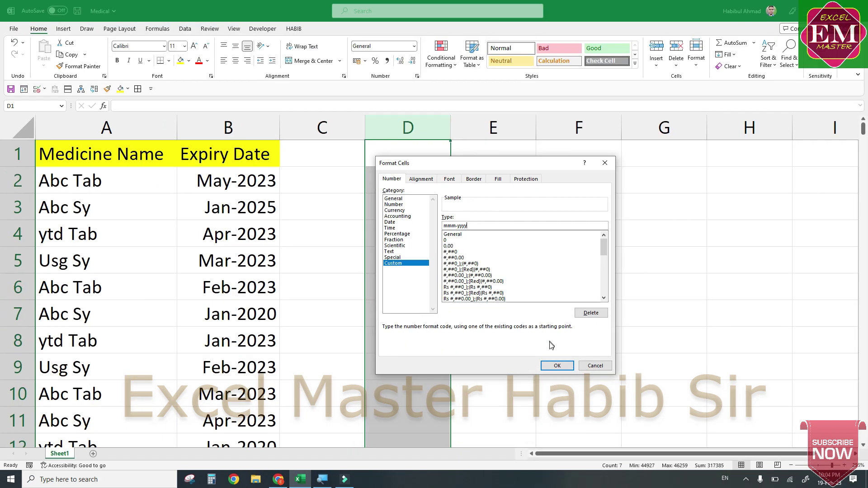
left_click(561, 367)
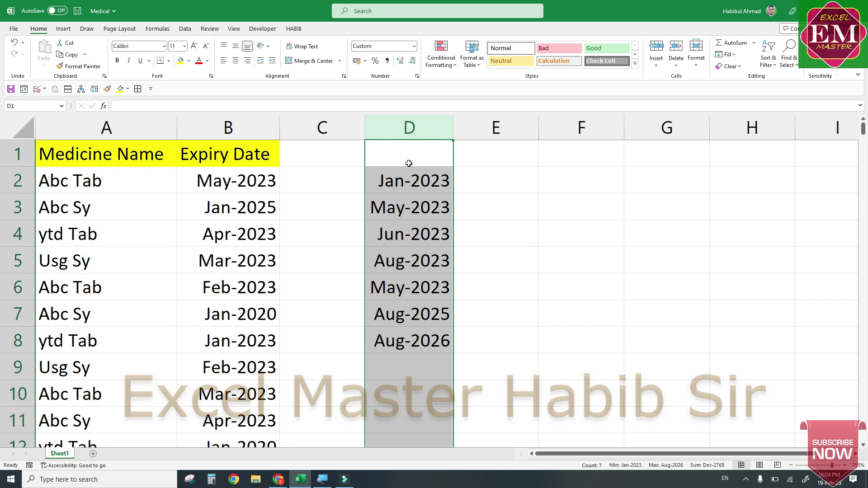
Step: Review the reformatted sample dates in D2:D8 alongside the medicine names and expiry dates in columns A and B
left_click_drag(412, 185, 413, 337)
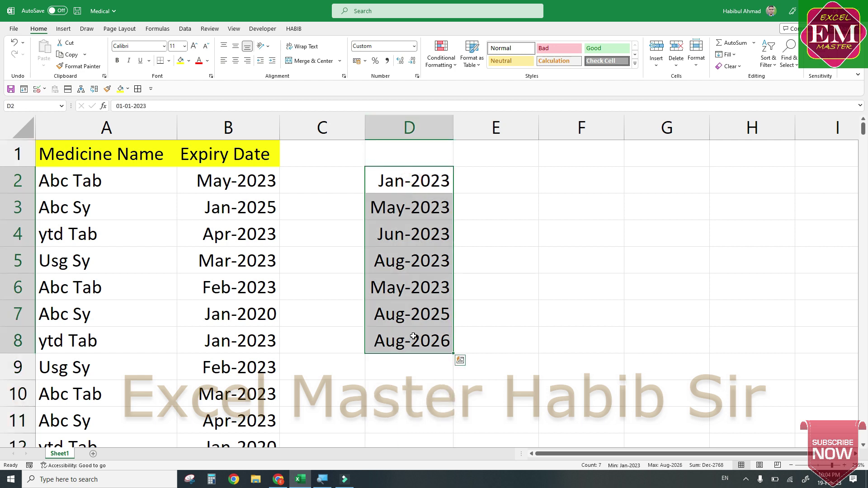
left_click(317, 288)
left_click(134, 185)
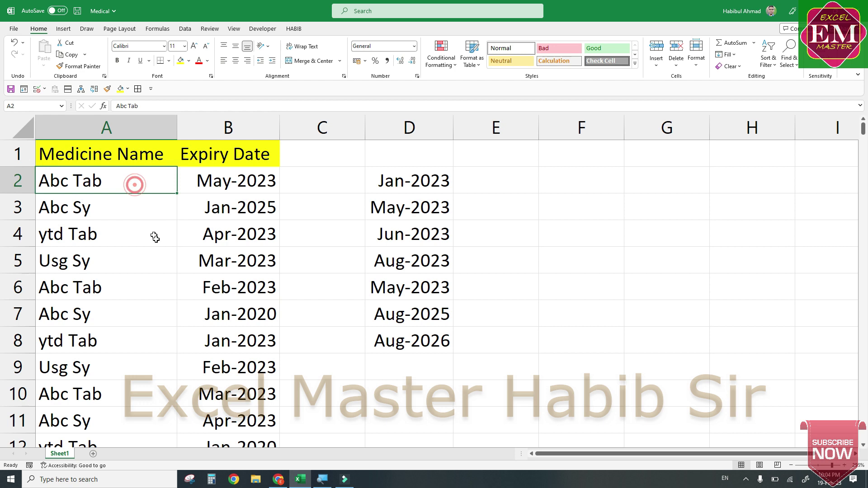
left_click(213, 196)
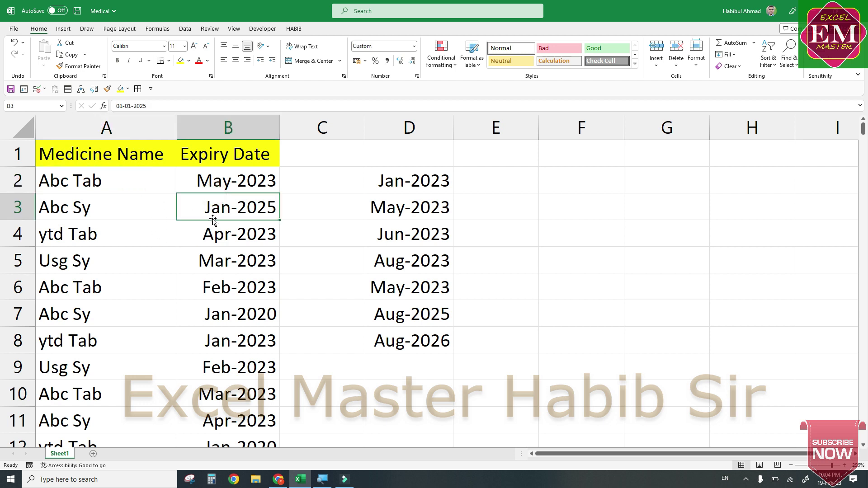
scroll(212, 219, "down", 1)
scroll(210, 218, "up", 1)
left_click(222, 183)
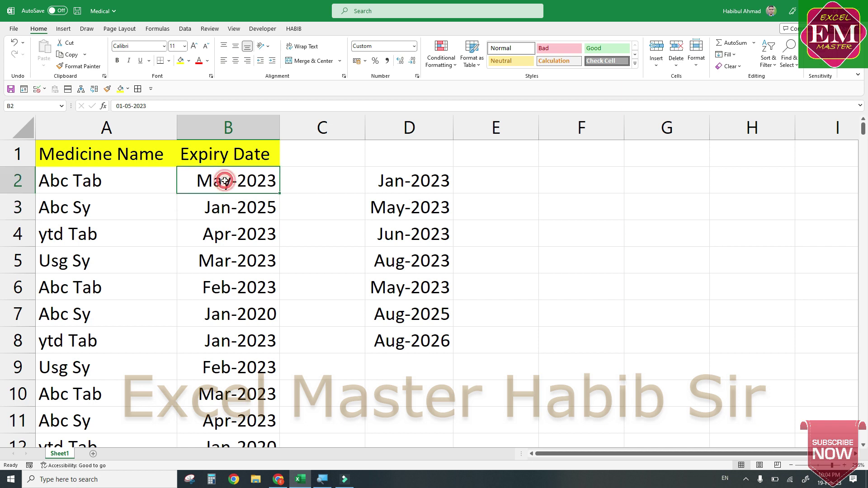
Step: Add a conditional formatting rule to column B that marks dates occurring next month with Light Red Fill with Dark Red Text
left_click(236, 147)
key("ctrl+shift+Down")
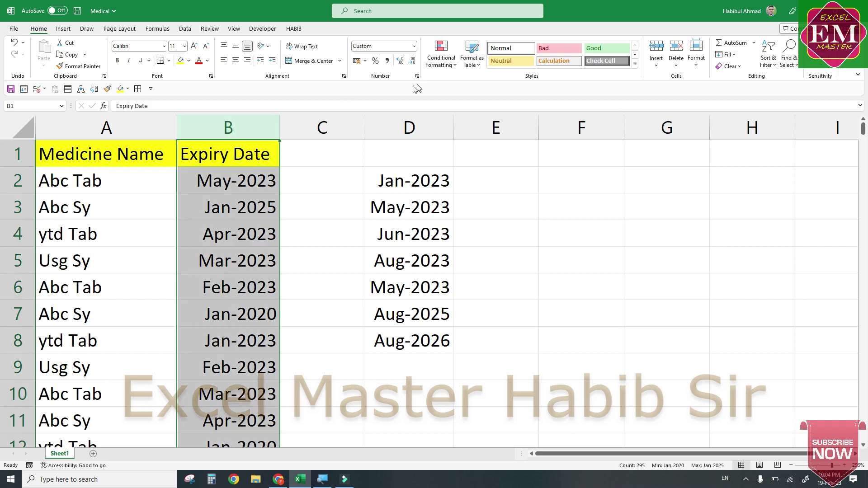
left_click(440, 66)
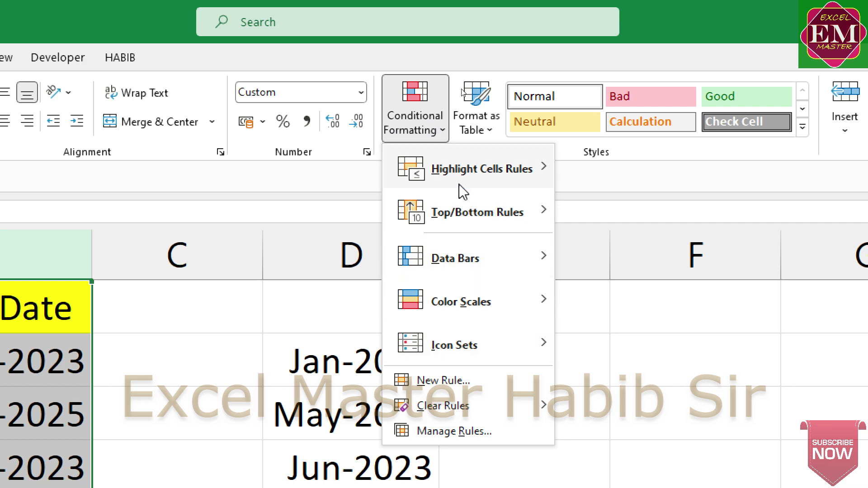
mouse_move(468, 181)
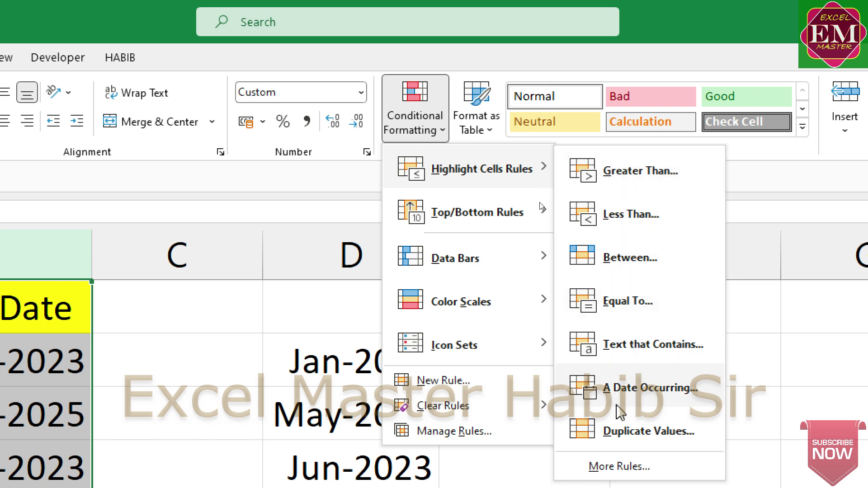
left_click(671, 397)
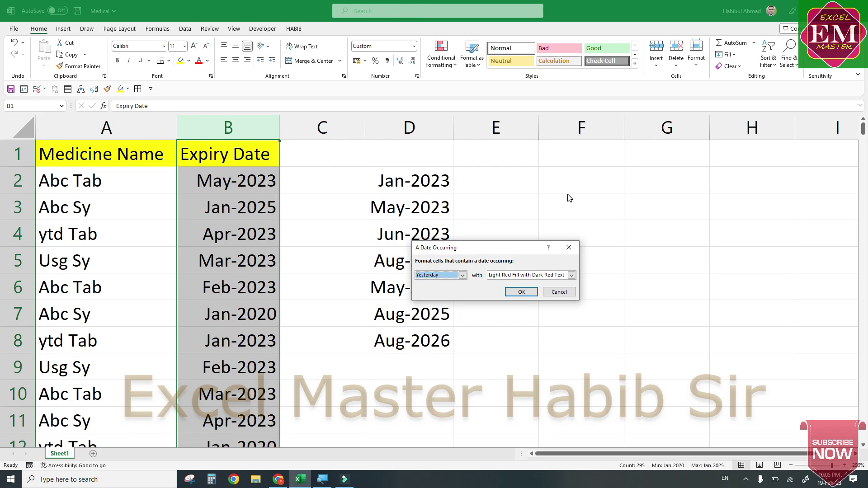
left_click(456, 272)
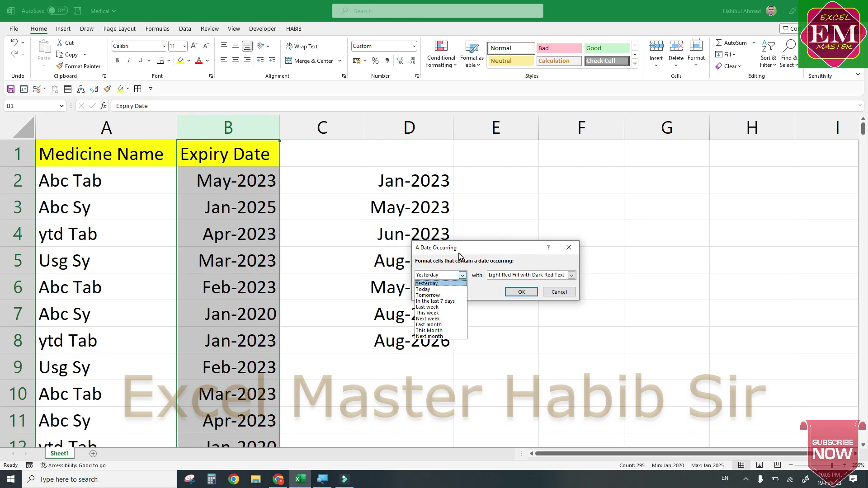
left_click(439, 337)
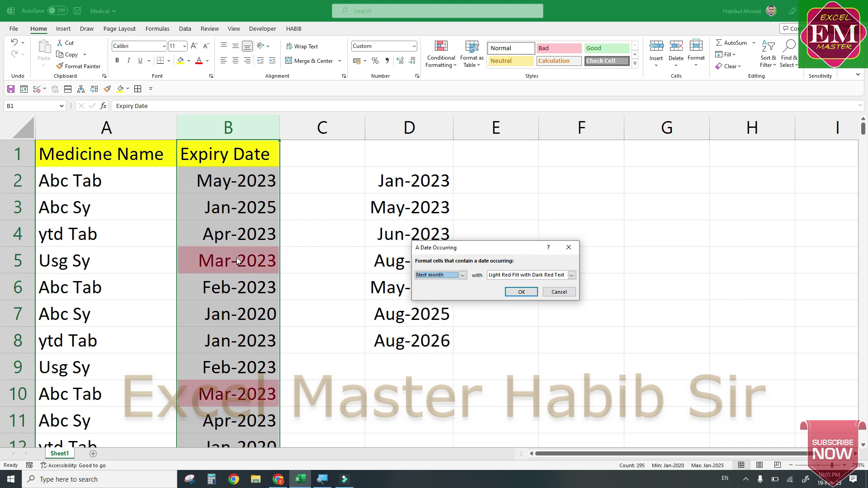
left_click(521, 292)
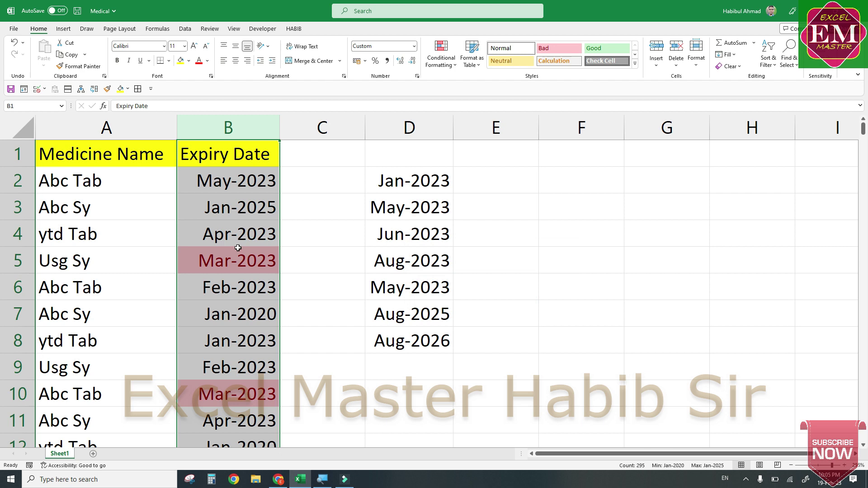
Step: Look through the Expiry Date column to check which entries the conditional formatting highlights
left_click(233, 262)
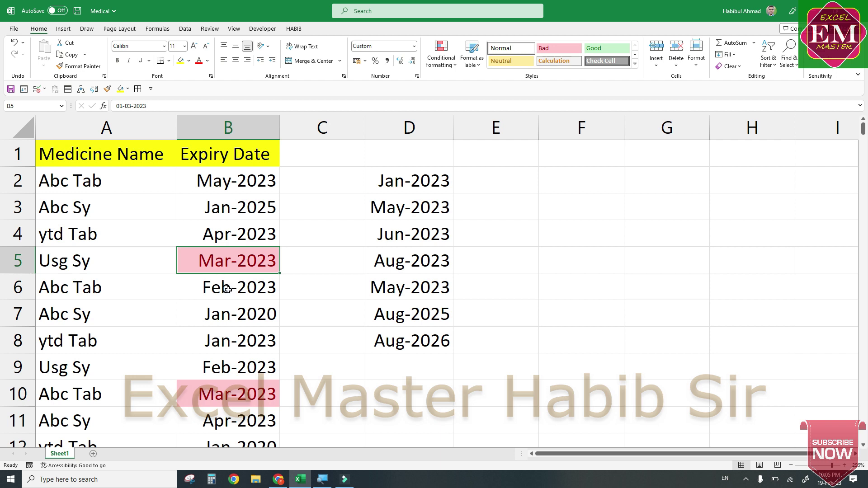
scroll(234, 284, "down", 4)
scroll(232, 281, "down", 10)
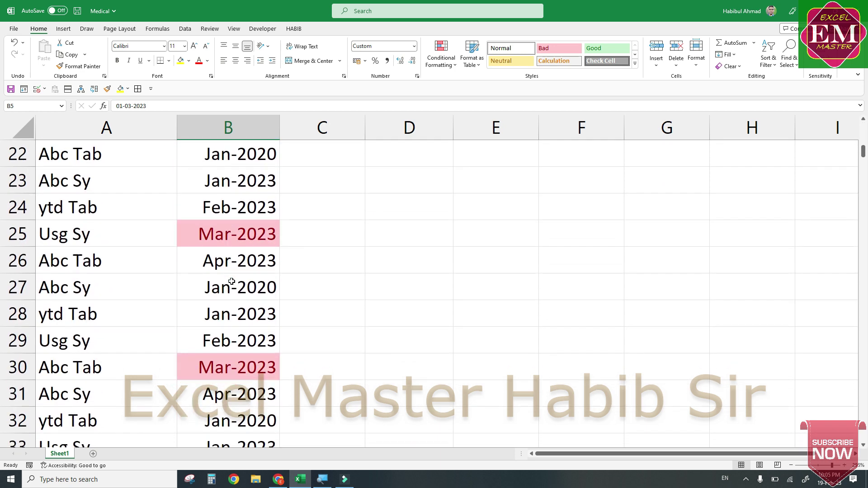
scroll(232, 285, "down", 4)
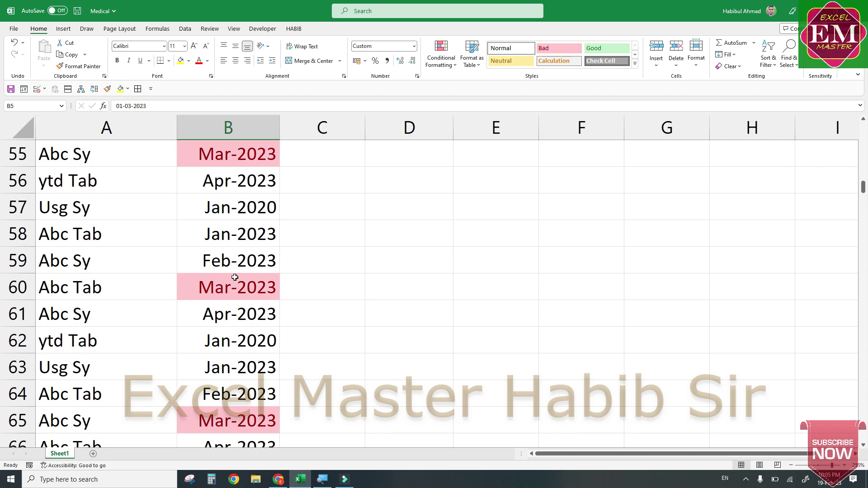
scroll(253, 275, "down", 2)
scroll(246, 277, "up", 18)
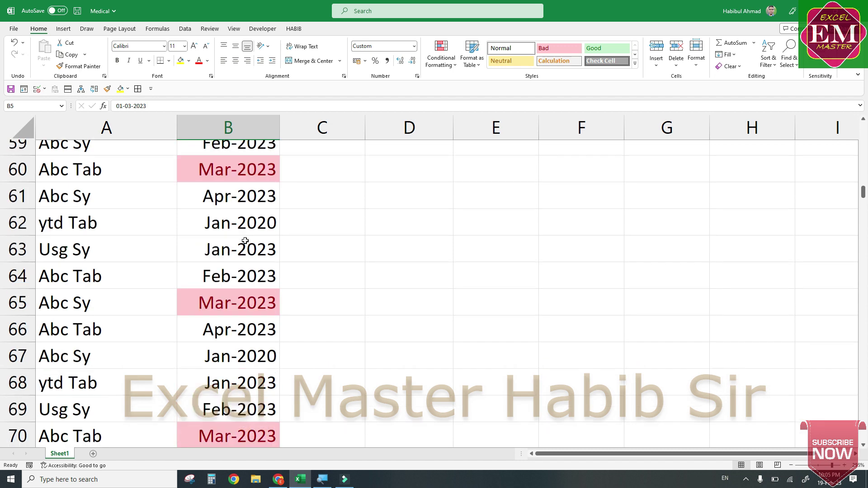
scroll(245, 241, "up", 2)
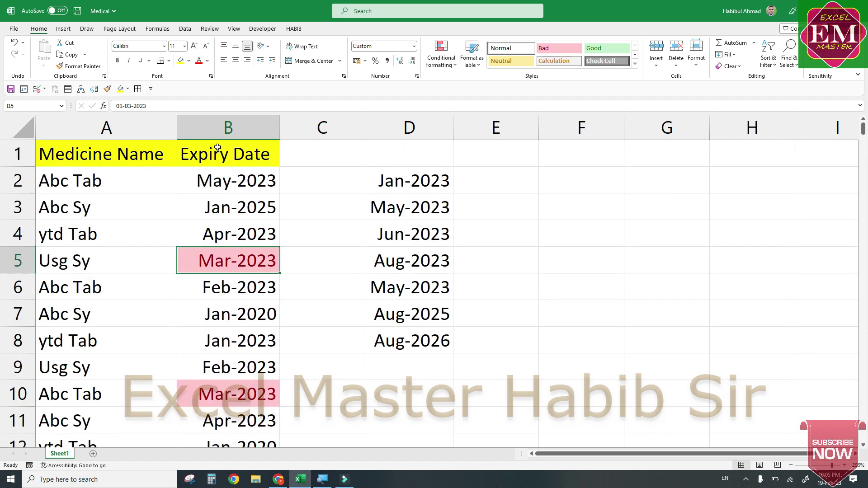
Step: Add filters to the Medicine Name and Expiry Date header row
left_click(91, 149)
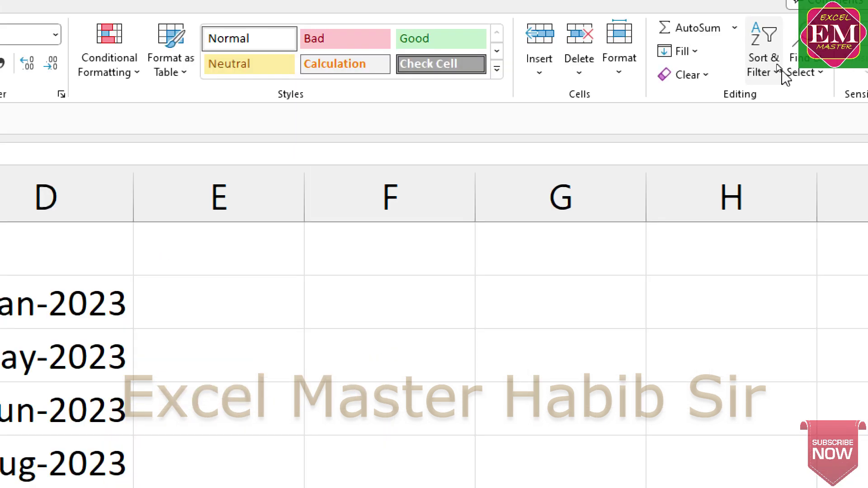
left_click(774, 67)
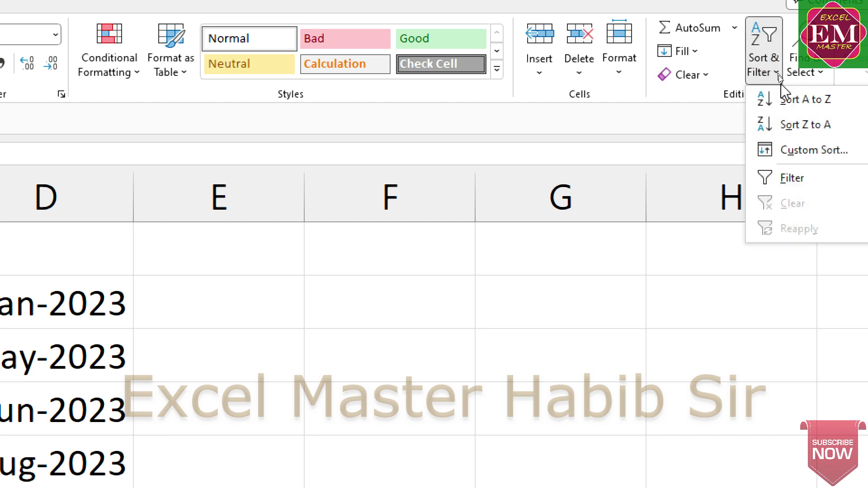
left_click(792, 178)
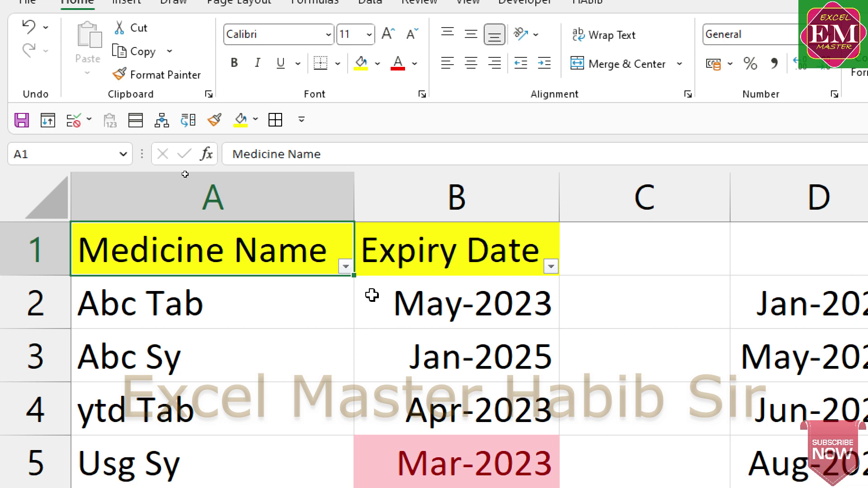
left_click(409, 265)
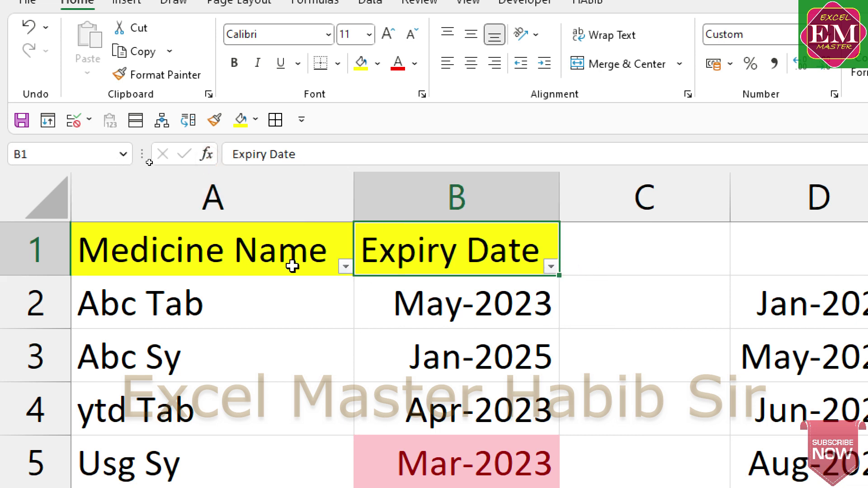
left_click(346, 266)
left_click(461, 250)
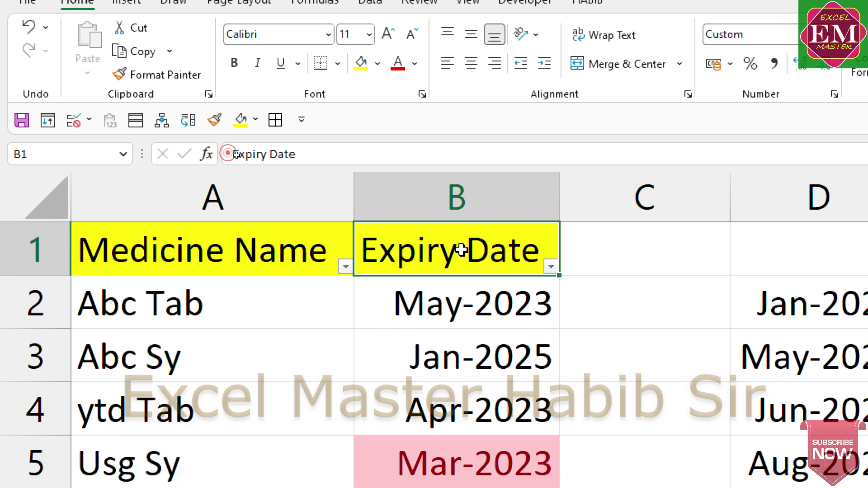
left_click(219, 262)
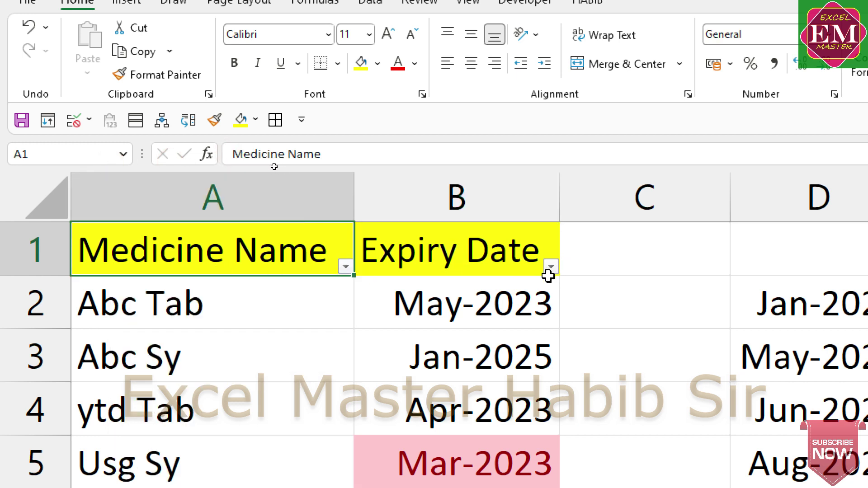
Step: Filter the Expiry Date column by the light red cell color
left_click(552, 267)
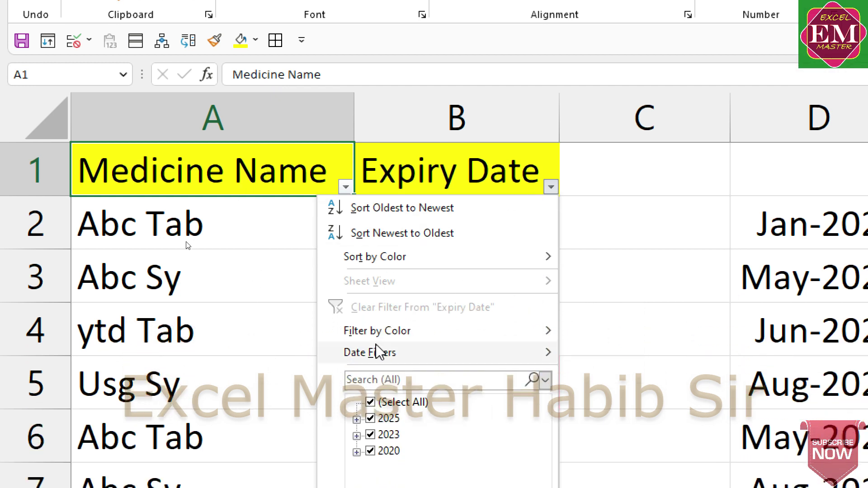
mouse_move(357, 333)
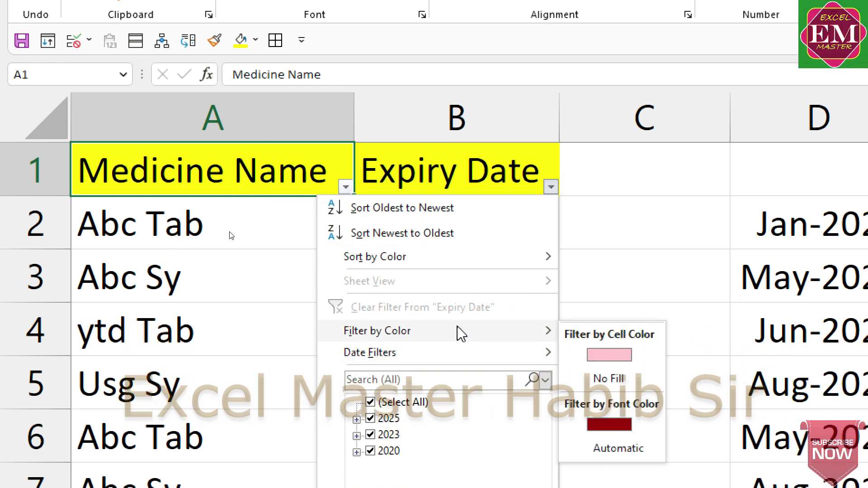
left_click(612, 356)
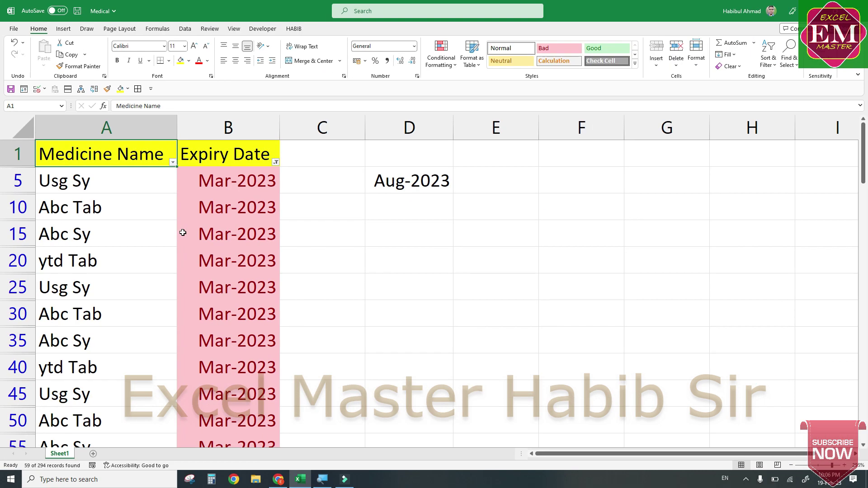
Step: Look through the filtered medicine list to check the names and expiry dates of the remaining rows
left_click(143, 216)
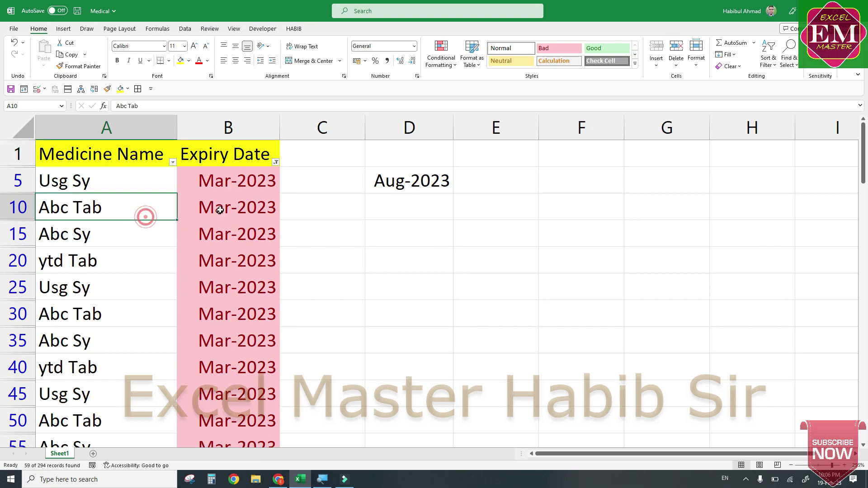
scroll(229, 207, "down", 2)
scroll(232, 212, "down", 14)
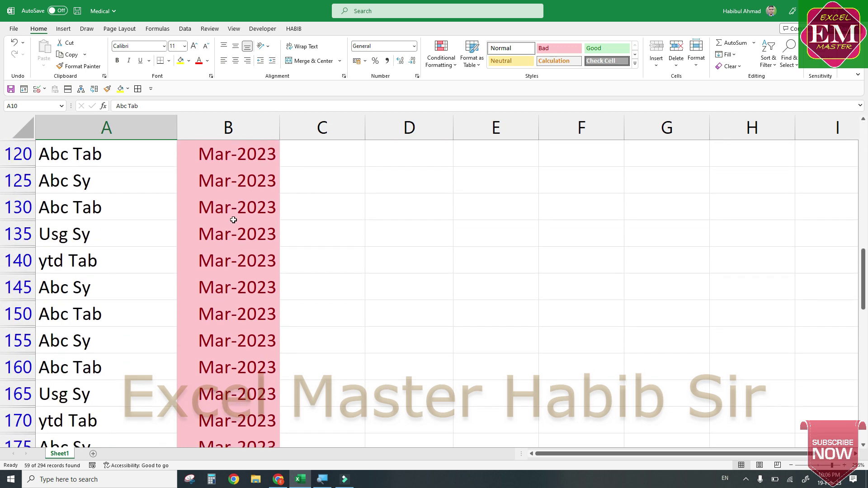
scroll(233, 220, "up", 13)
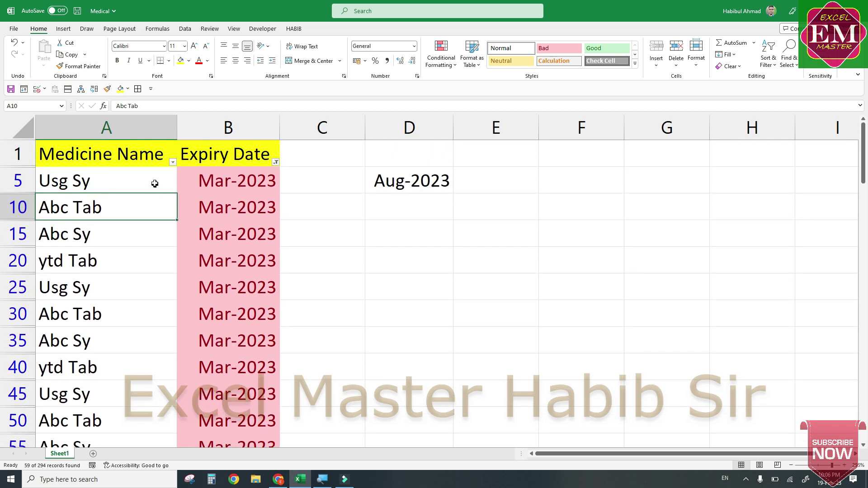
left_click(154, 182)
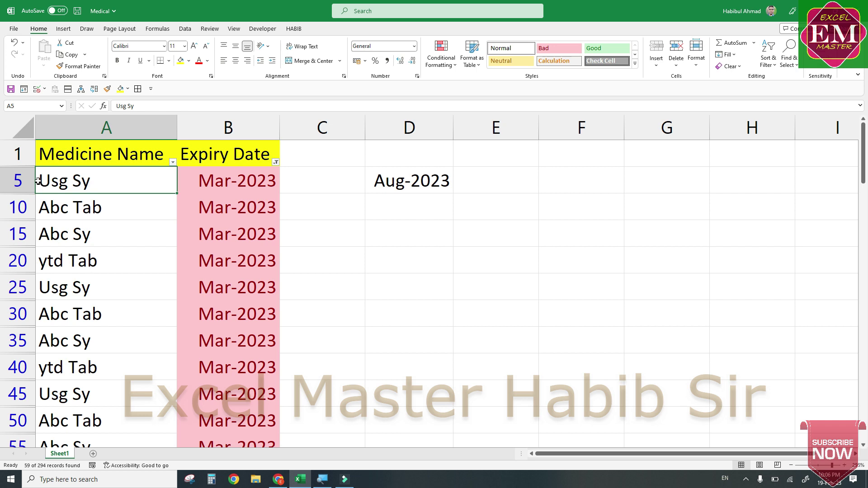
left_click(233, 183)
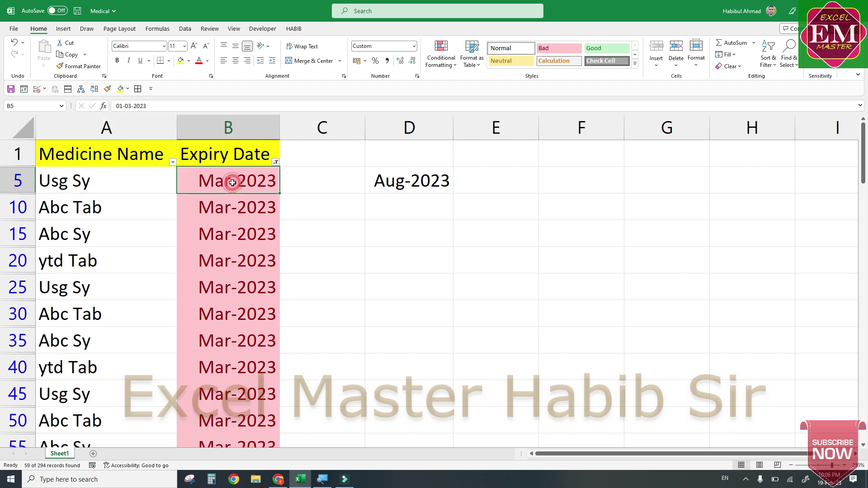
left_click(229, 210)
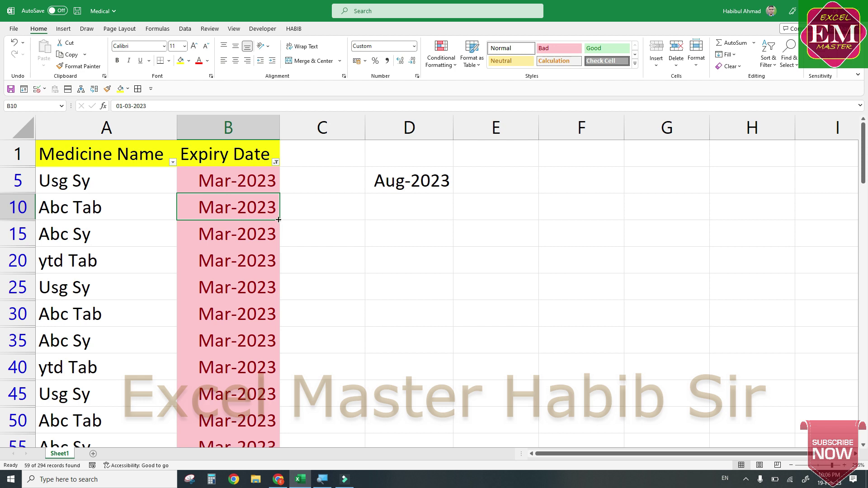
left_click(256, 181)
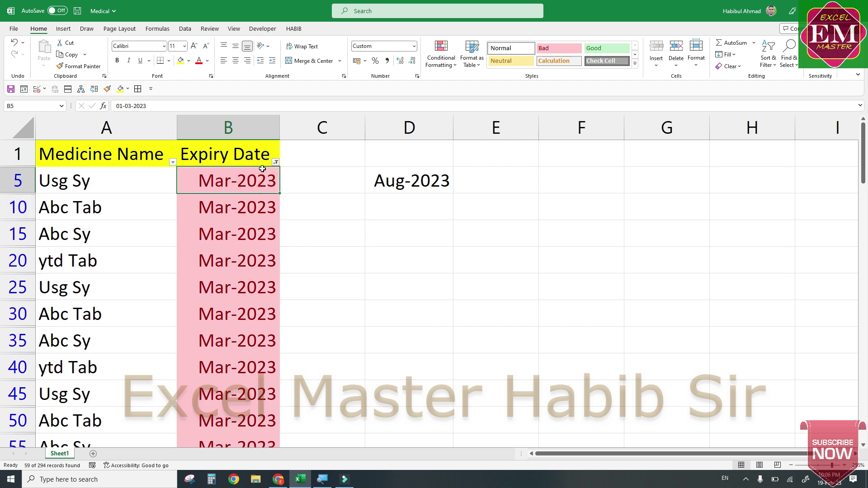
Step: Clear the color filter from the Expiry Date column so all medicines are listed
left_click(251, 150)
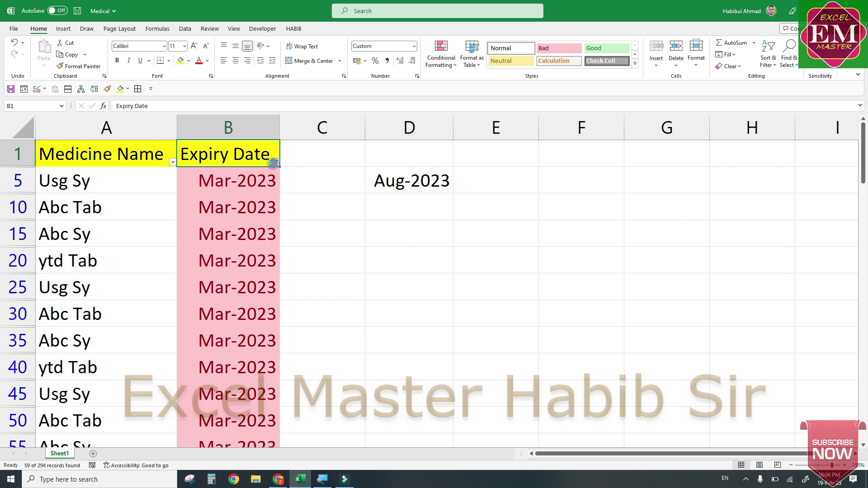
left_click(276, 162)
left_click(204, 223)
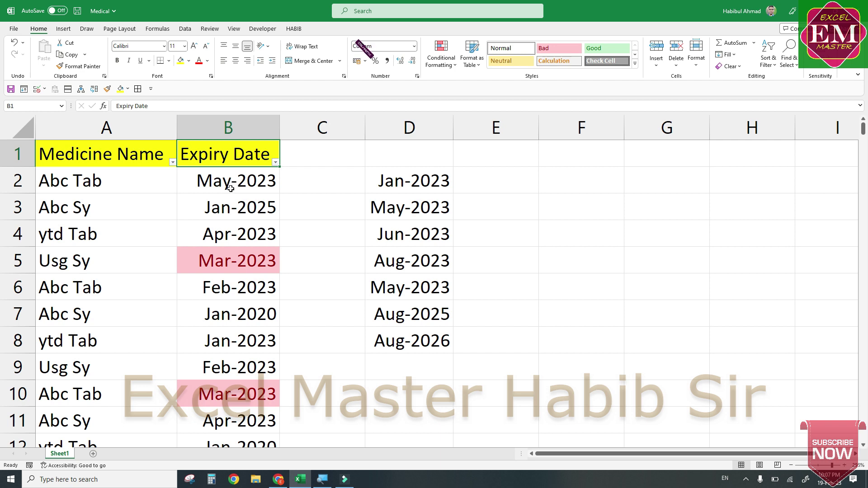
Step: Remove the filters from the header row and add them back
key("ctrl+shift+l")
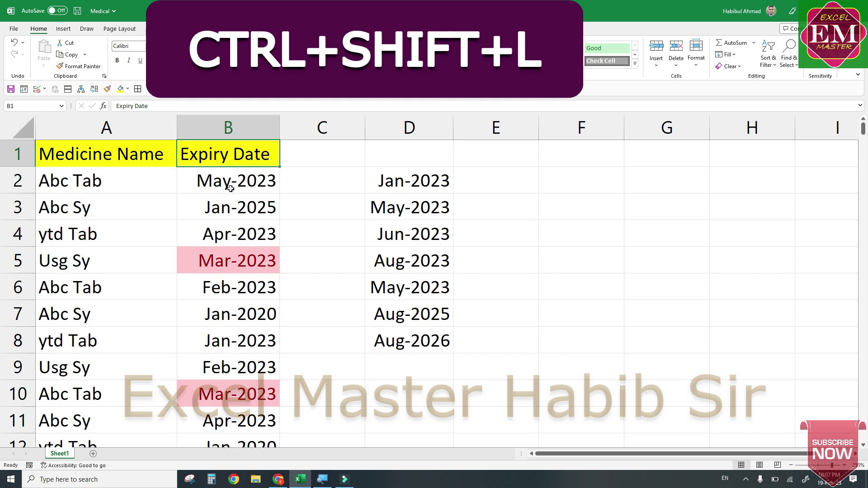
key("ctrl+shift+l")
Step: Remove the header filters and try to reapply them with the empty cell F4 selected, dismissing the resulting dialog
left_click(323, 185)
left_click(610, 236)
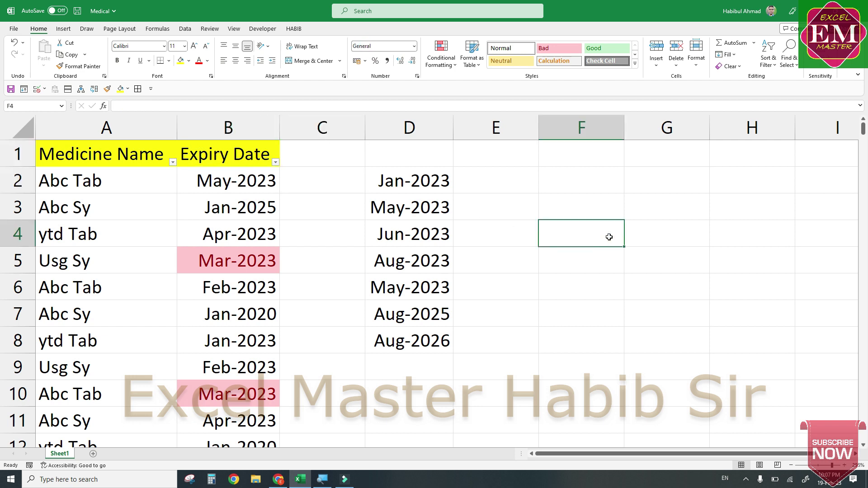
key("ctrl+shift+l")
key("ctrl+shift+l")
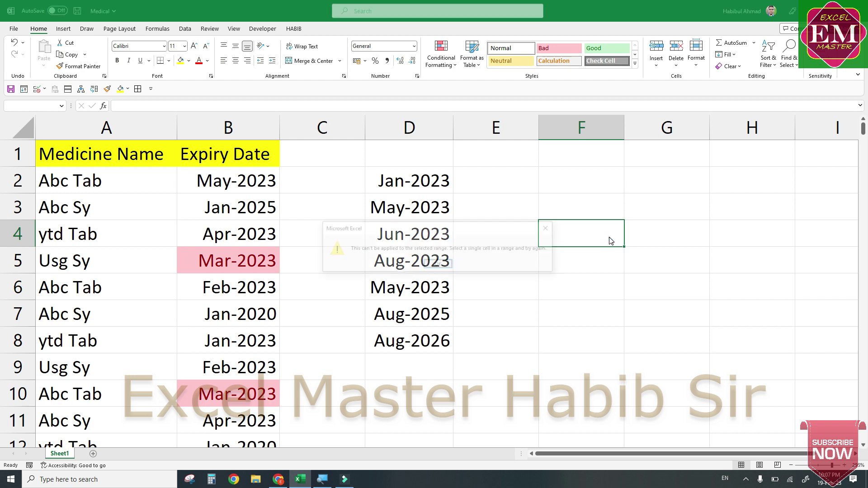
left_click(438, 265)
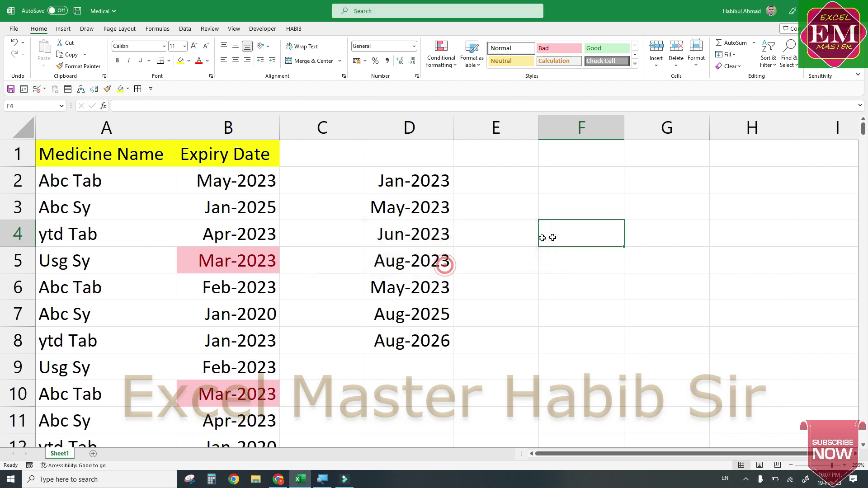
Step: Add filters to the header row again, using the Expiry Date header in B1 as the selected cell
left_click(212, 152)
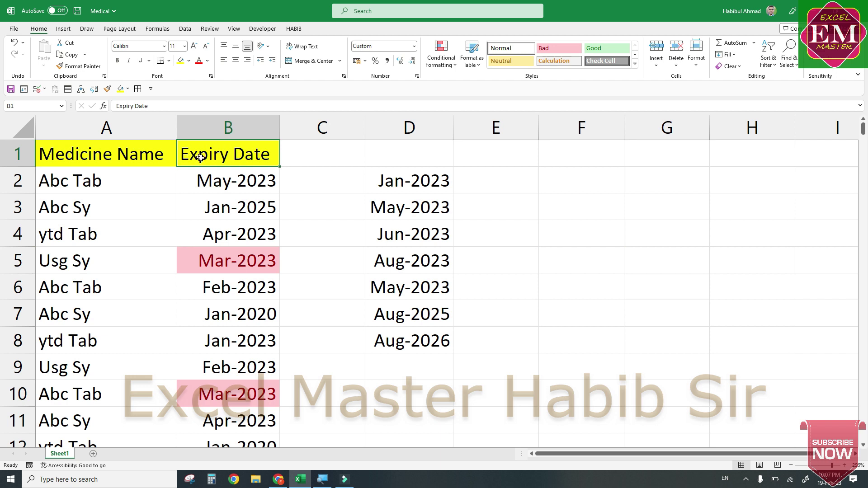
key("ctrl+shift+l")
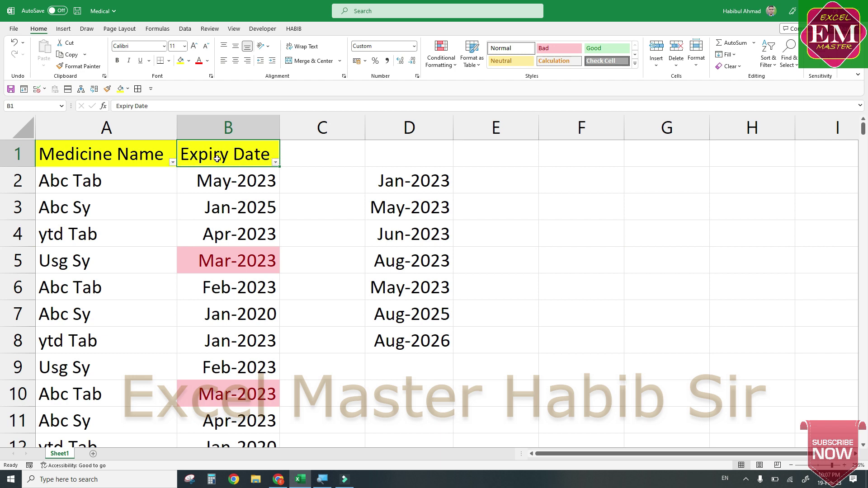